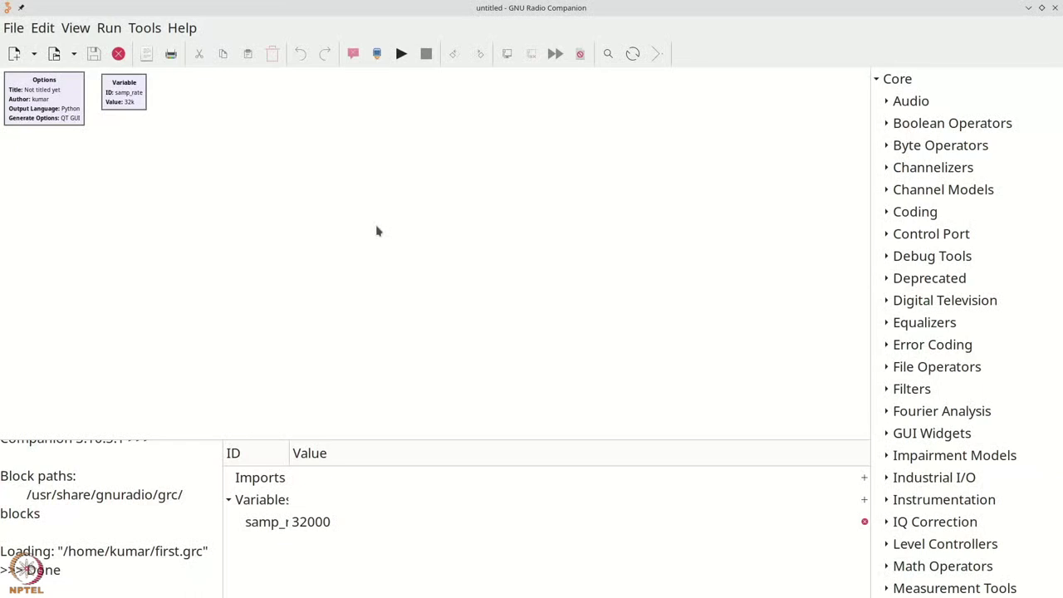
{"action": "left_click", "coordinate": [182, 30]}
{"action": "left_click", "coordinate": [208, 167]}
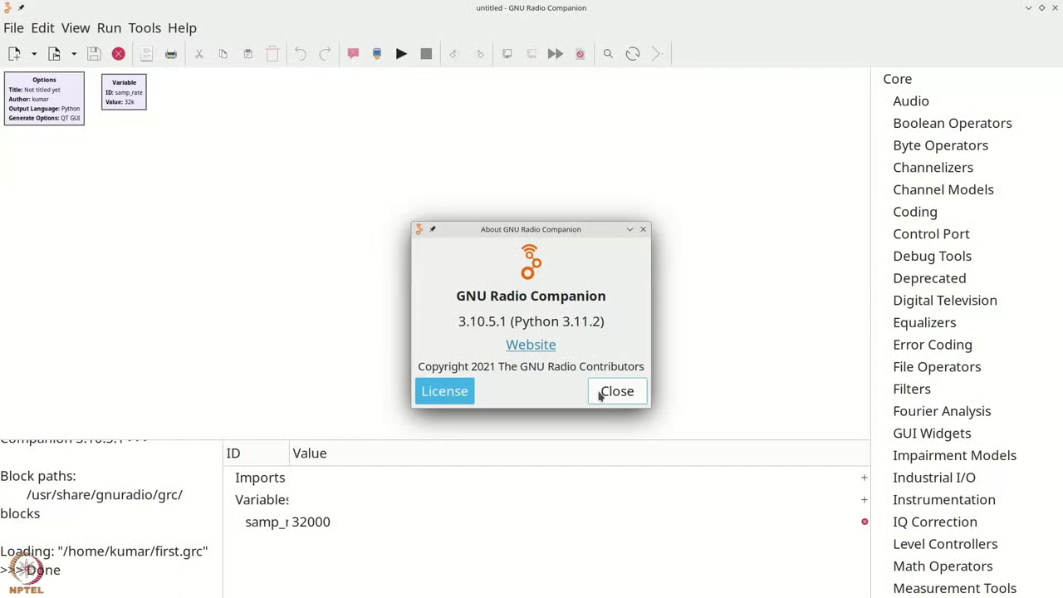
{"action": "left_click", "coordinate": [600, 396]}
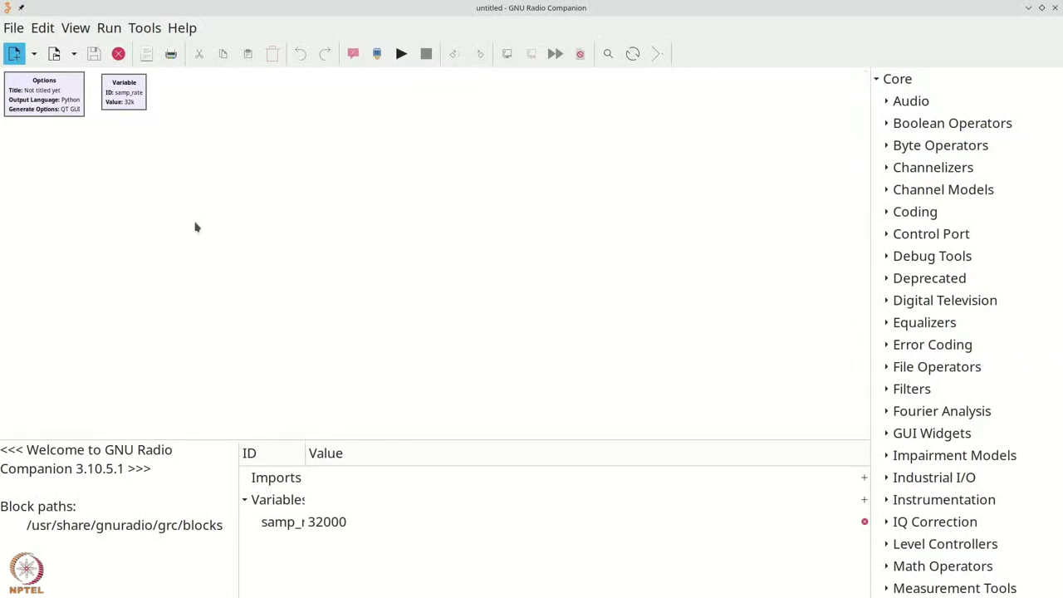
Zoom the canvas in, out and back in so the Options and Variable blocks appear larger
{"action": "key", "text": "ctrl+plus"}
{"action": "key", "text": "ctrl+plus"}
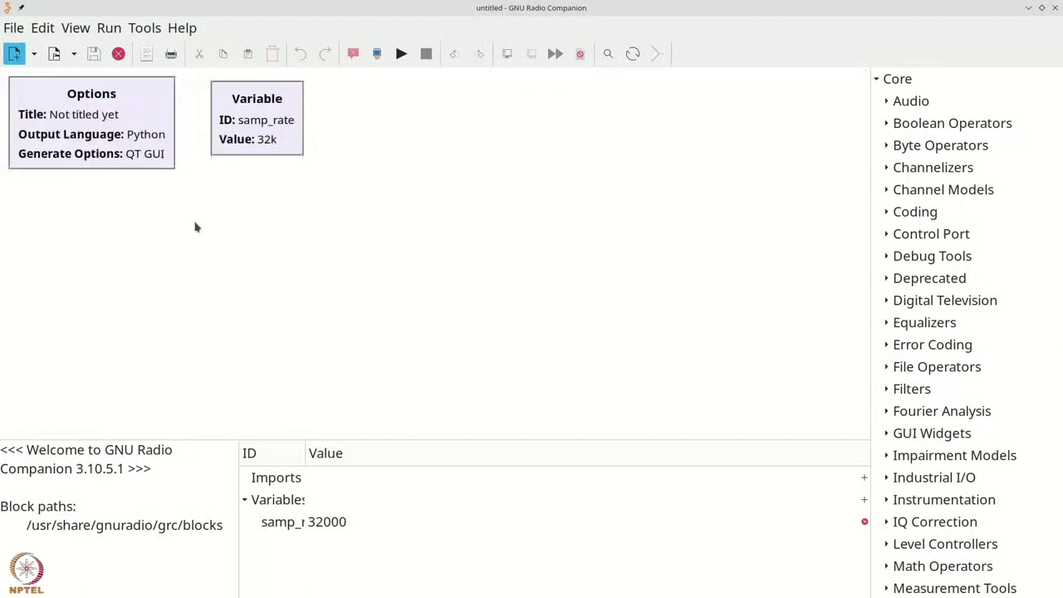
{"action": "key", "text": "ctrl+minus"}
{"action": "key", "text": "ctrl+minus"}
{"action": "key", "text": "ctrl+plus"}
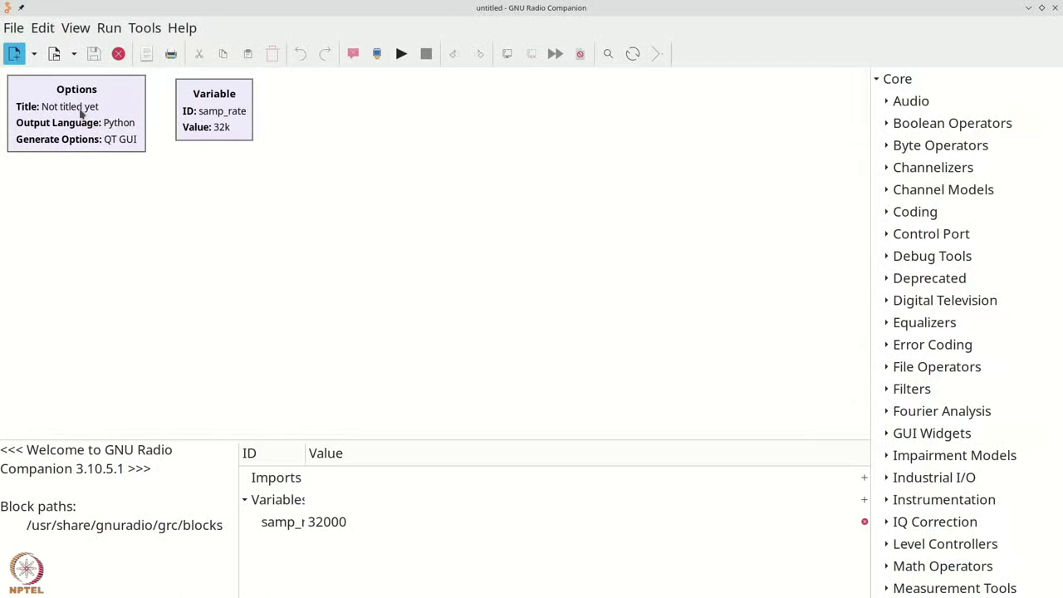
Give the Options block the ID 'myfirst' and the title 'My First Application'
{"action": "double_click", "coordinate": [82, 113]}
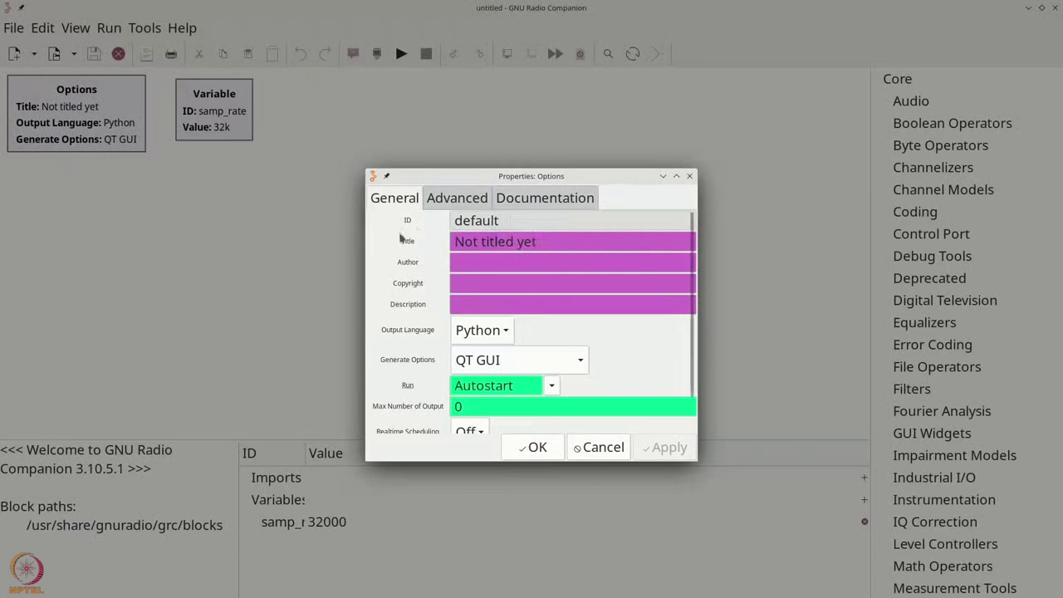
{"action": "mouse_move", "coordinate": [506, 222]}
{"action": "left_click_drag", "start_coordinate": [506, 222], "coordinate": [435, 221]}
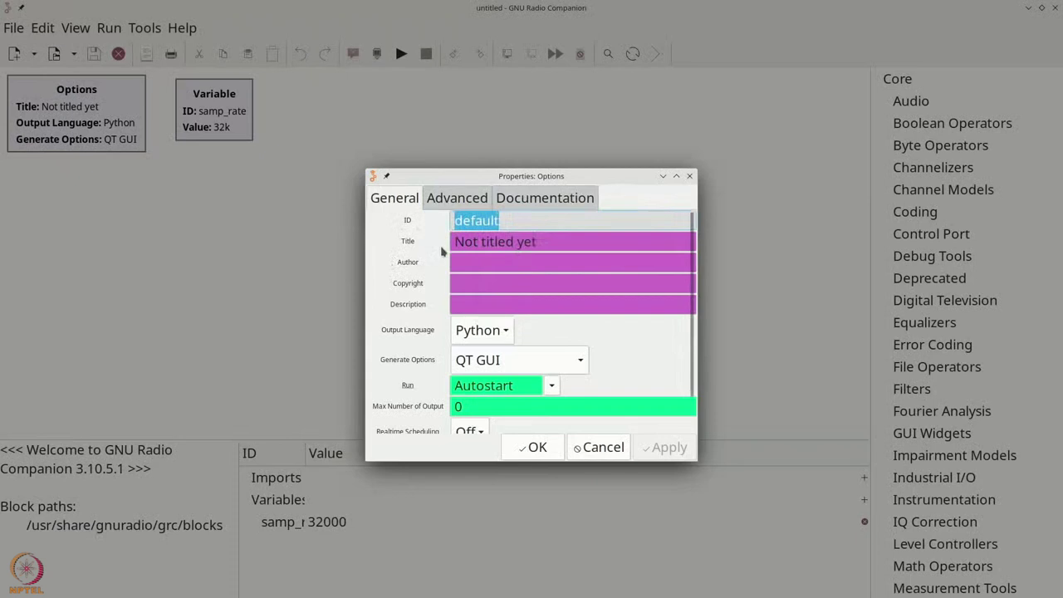
{"action": "type", "text": "myf"}
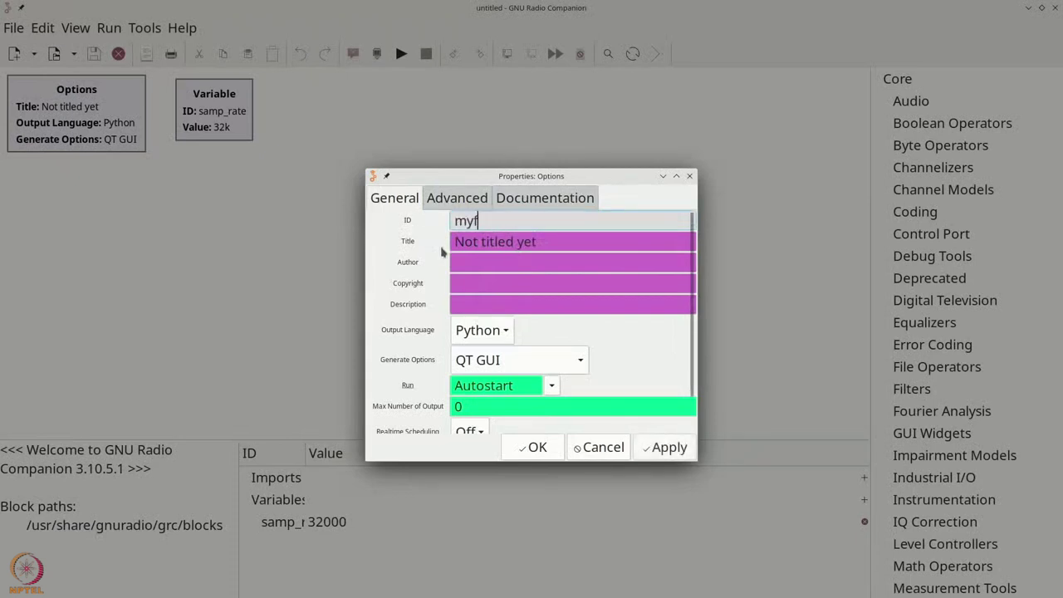
{"action": "type", "text": "irst"}
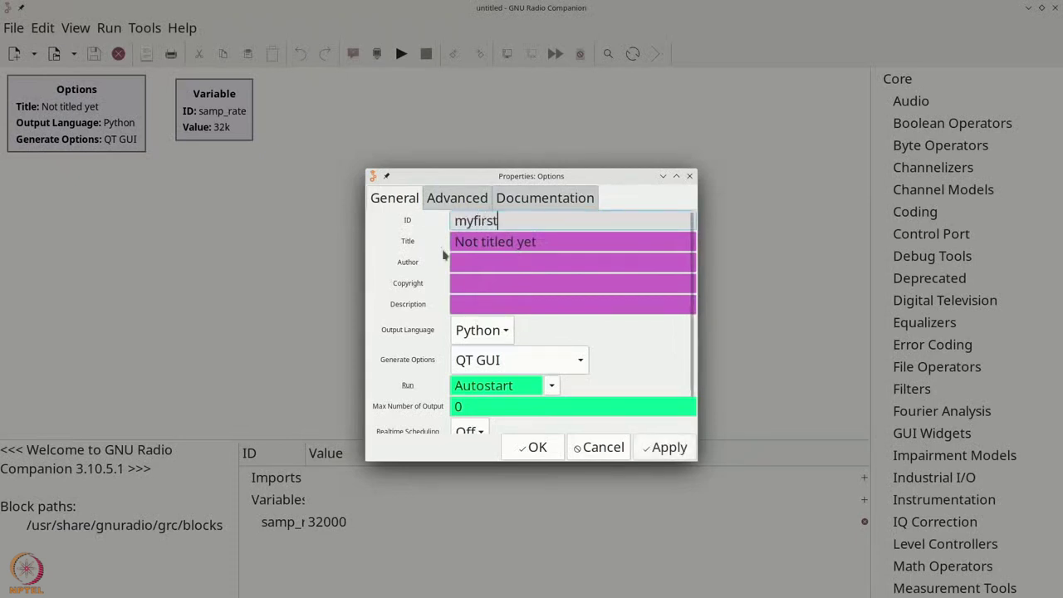
{"action": "left_click_drag", "start_coordinate": [537, 241], "coordinate": [447, 253]}
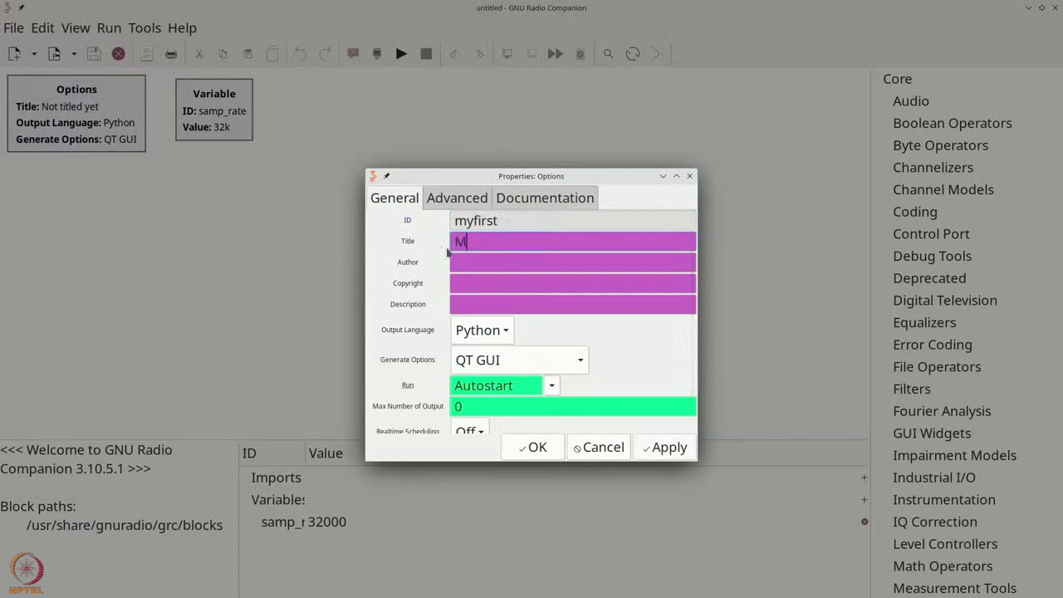
{"action": "type", "text": "y First Applicatio"}
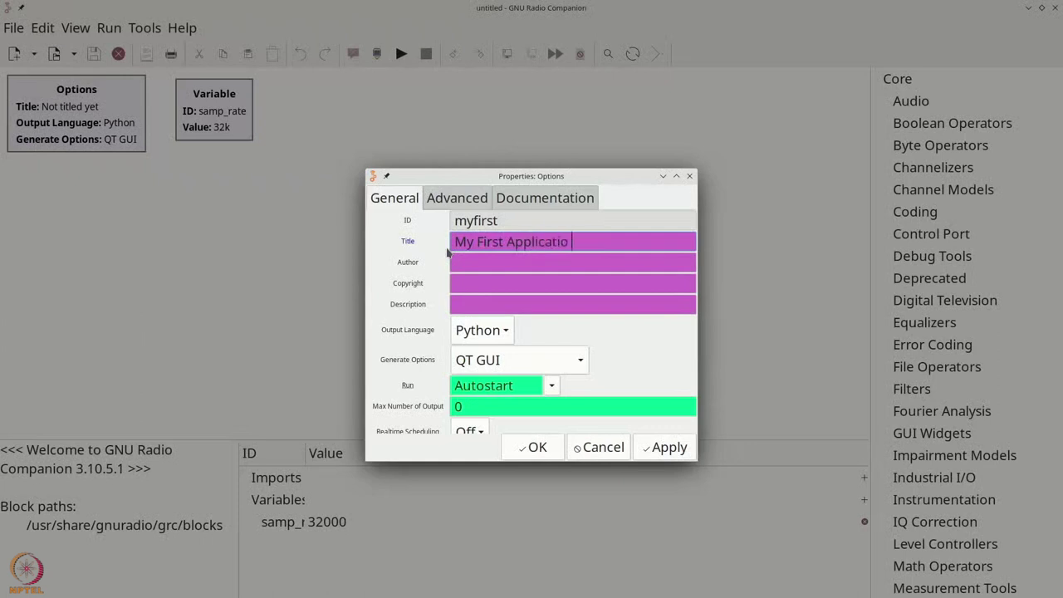
{"action": "type", "text": "n"}
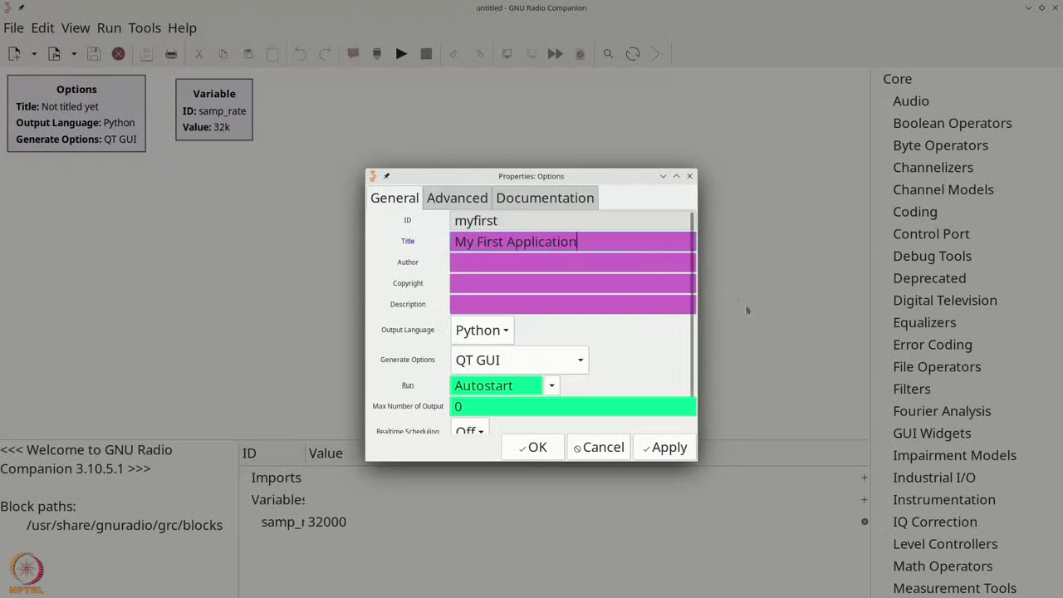
{"action": "scroll", "coordinate": [699, 333], "scroll_direction": "down", "scroll_amount": 2}
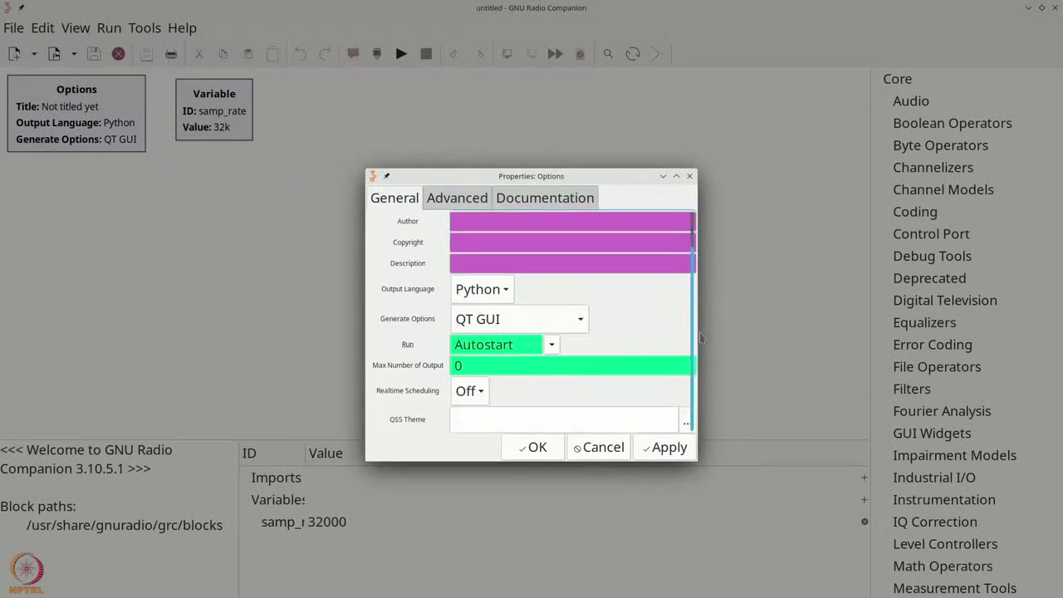
{"action": "left_click", "coordinate": [555, 449]}
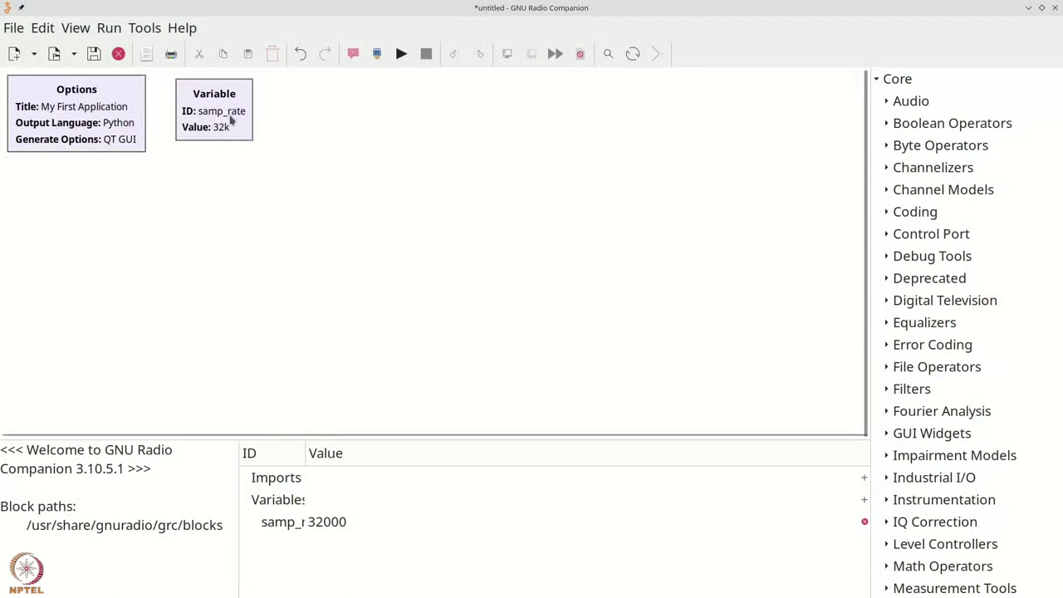
{"action": "double_click", "coordinate": [232, 121]}
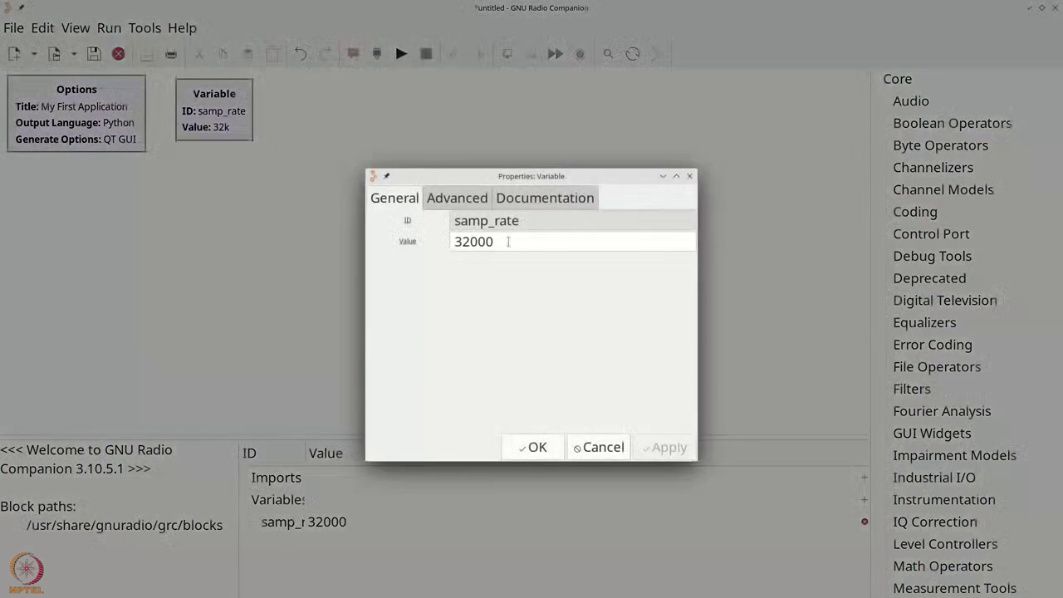
{"action": "left_click_drag", "start_coordinate": [508, 241], "coordinate": [457, 240]}
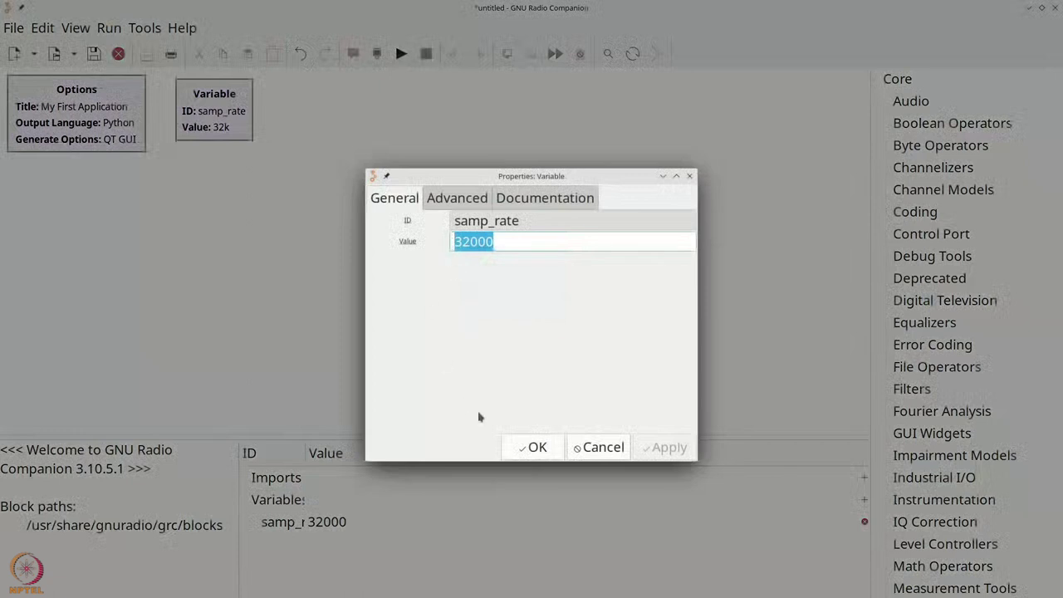
{"action": "left_click", "coordinate": [519, 448]}
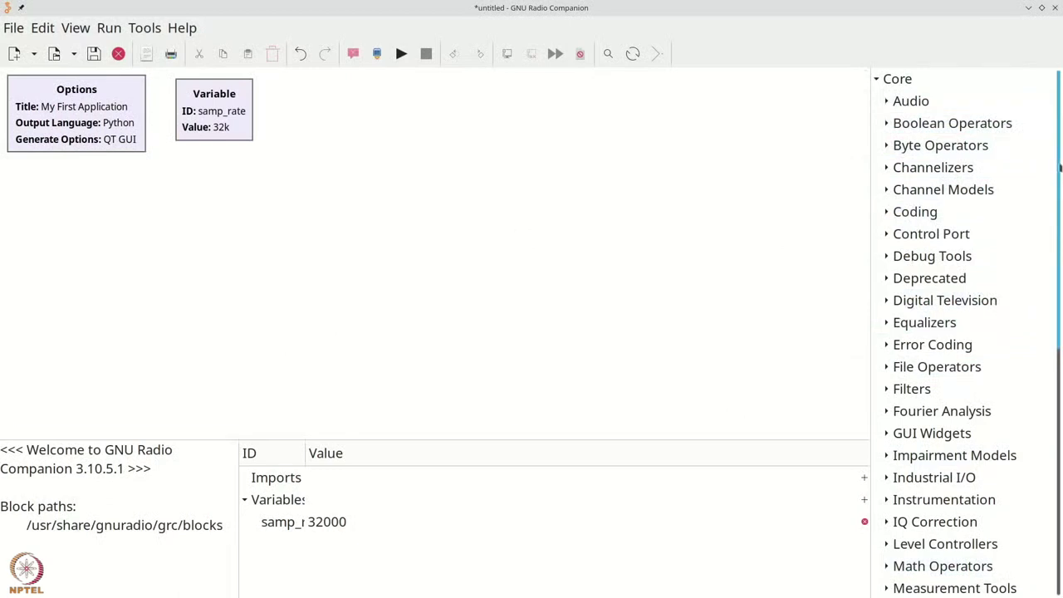
Filter the block library by 'signal' to find Signal Source under Waveform Generators
{"action": "scroll", "coordinate": [1060, 168], "scroll_direction": "down", "scroll_amount": 6}
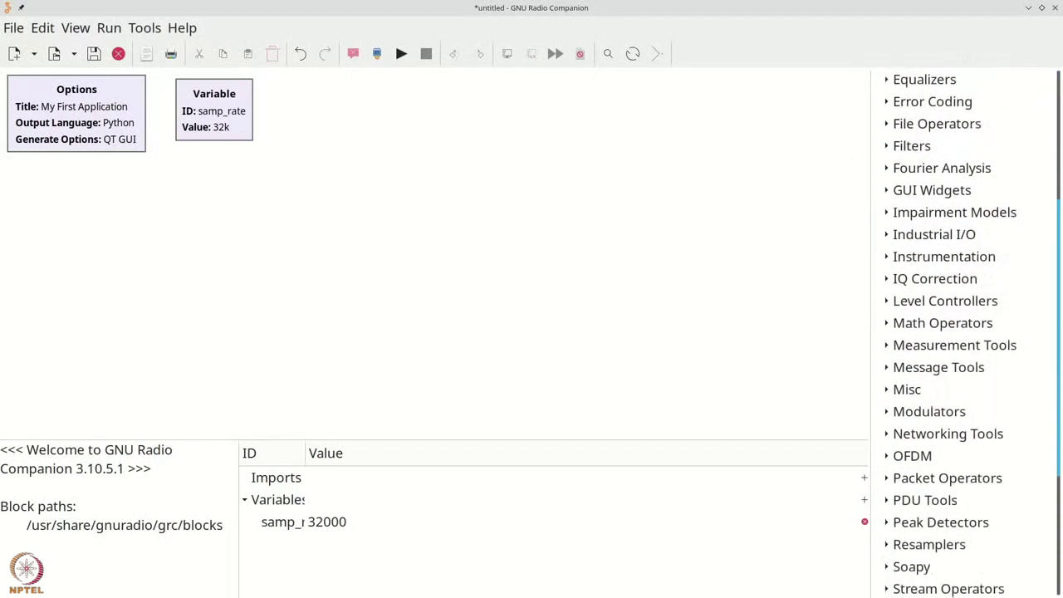
{"action": "scroll", "coordinate": [1060, 421], "scroll_direction": "down", "scroll_amount": 5}
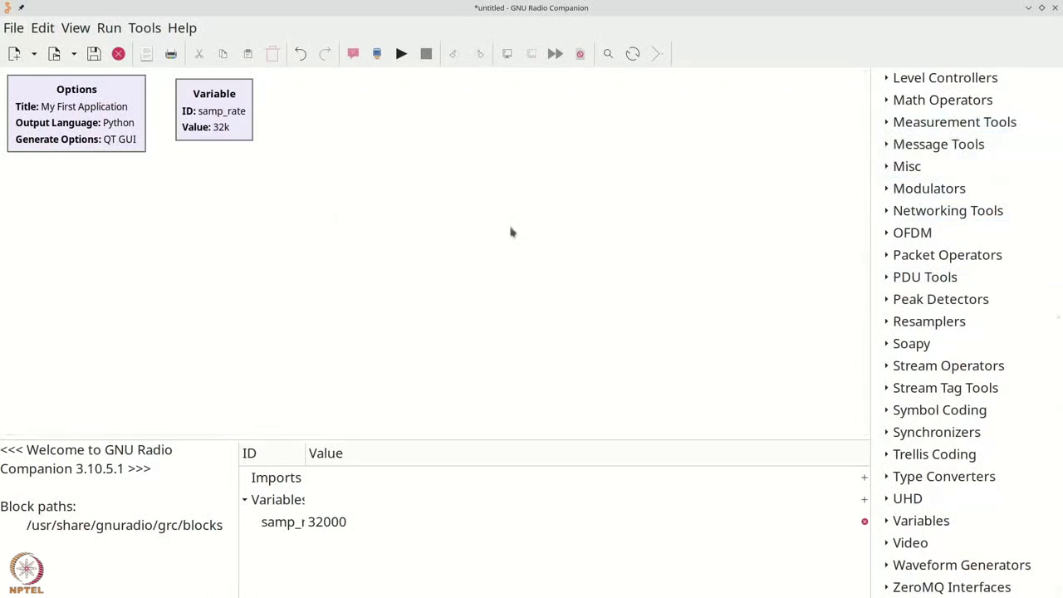
{"action": "key", "text": "ctrl+f"}
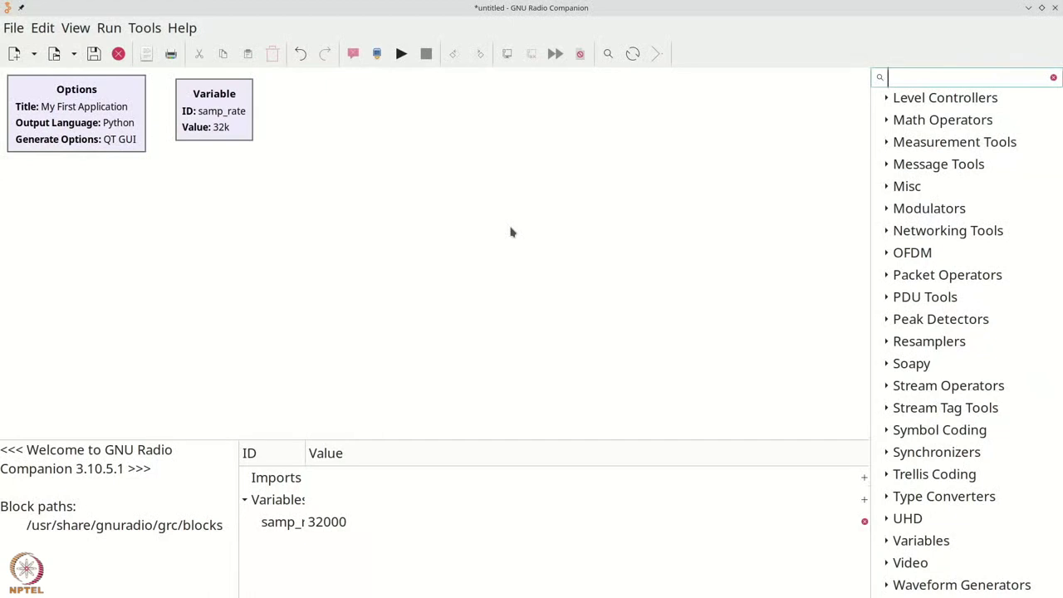
{"action": "type", "text": "signal"}
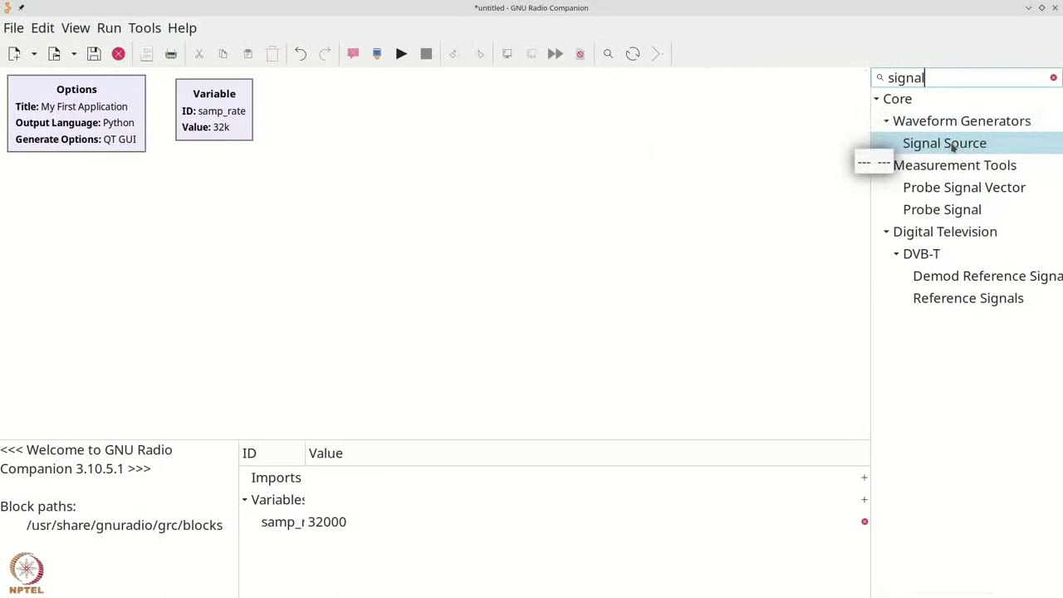
Place a Signal Source block (1k cosine, 32k sample rate) on the canvas
{"action": "left_click_drag", "start_coordinate": [952, 145], "coordinate": [103, 230]}
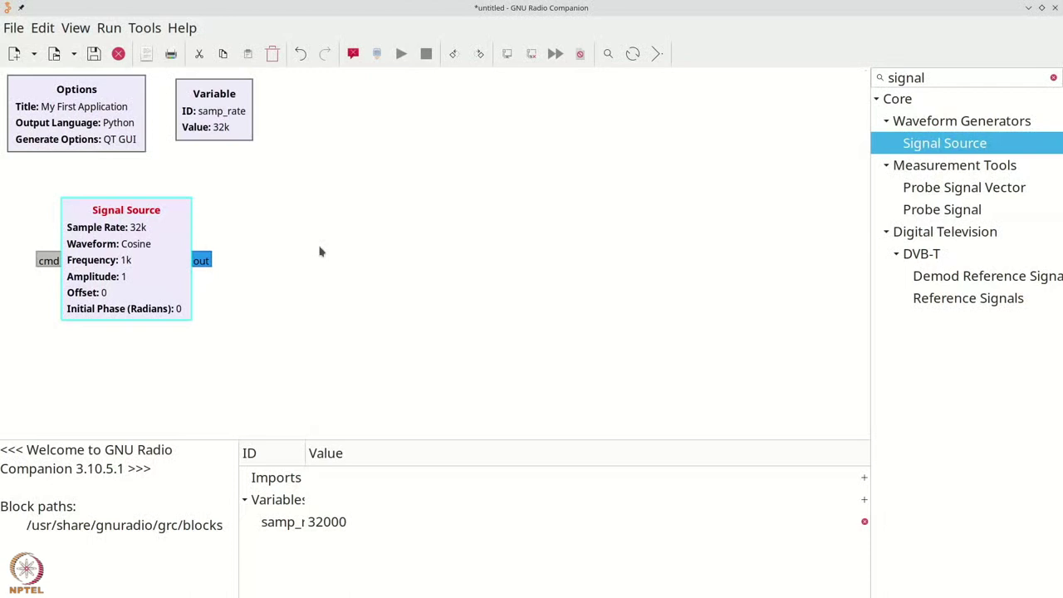
Search the library for 'thro' and place a Throttle block right of Signal Source
{"action": "key", "text": "ctrl+f"}
{"action": "type", "text": "thro"}
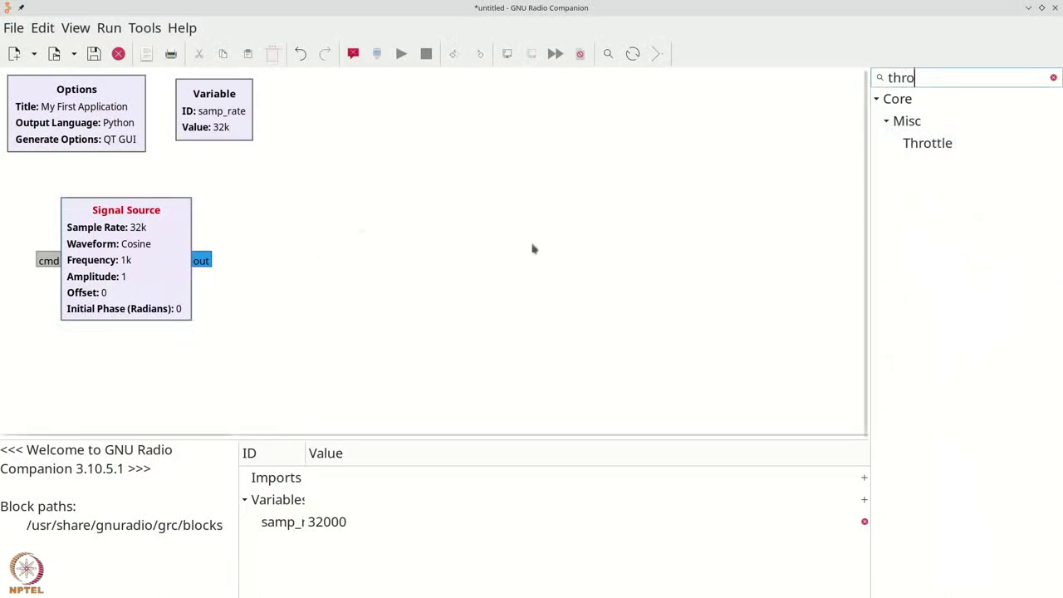
{"action": "left_click", "coordinate": [928, 144]}
{"action": "left_click_drag", "start_coordinate": [924, 154], "coordinate": [306, 265]}
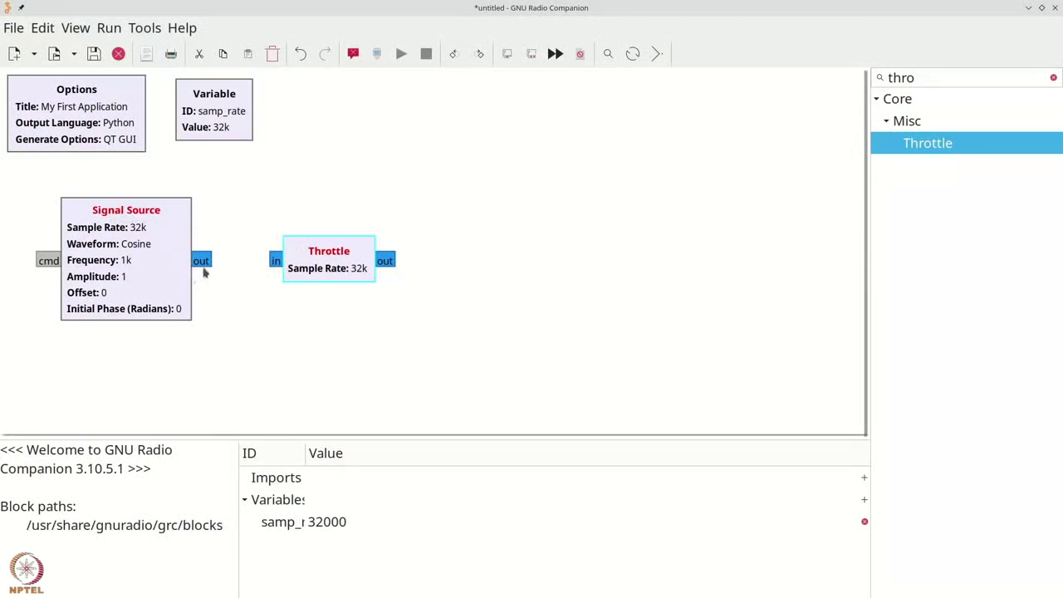
Connect the Signal Source output port to the Throttle input port
{"action": "left_click", "coordinate": [204, 264]}
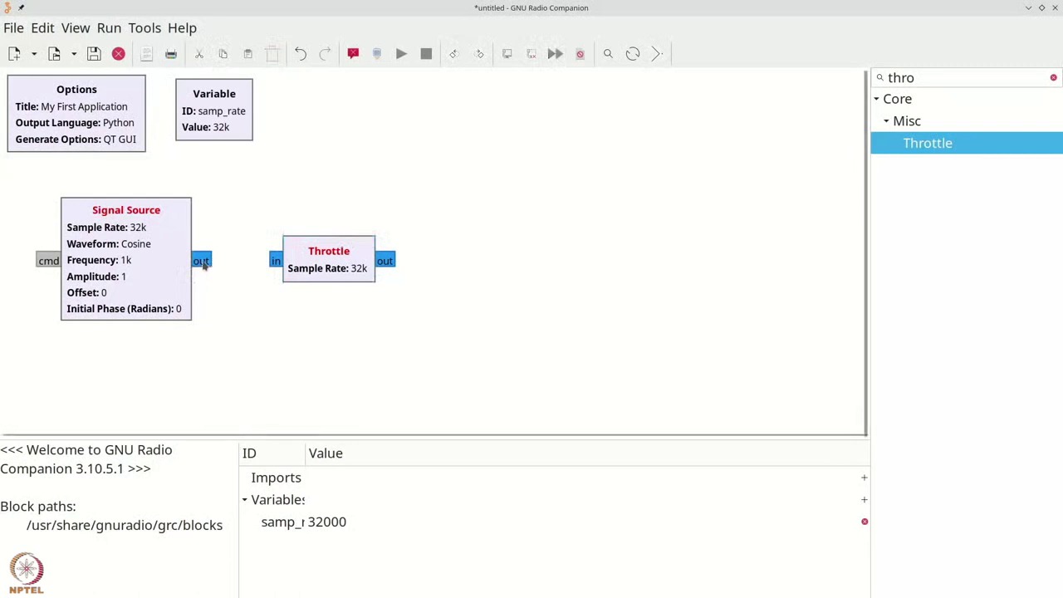
{"action": "left_click", "coordinate": [277, 264]}
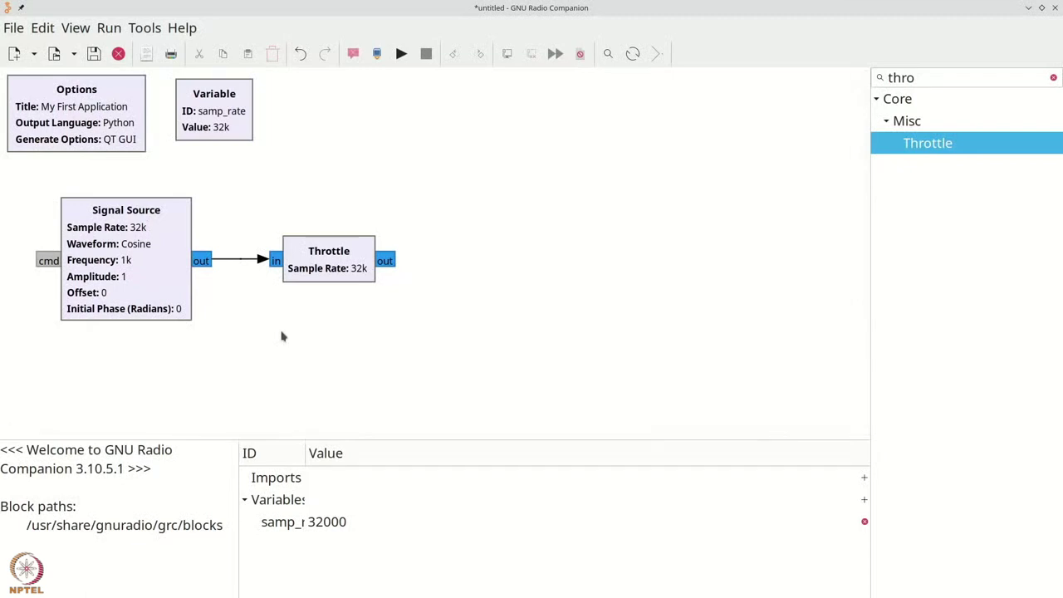
Add a QT GUI Time Sink level with Throttle and feed it Throttle's output
{"action": "key", "text": "ctrl+f"}
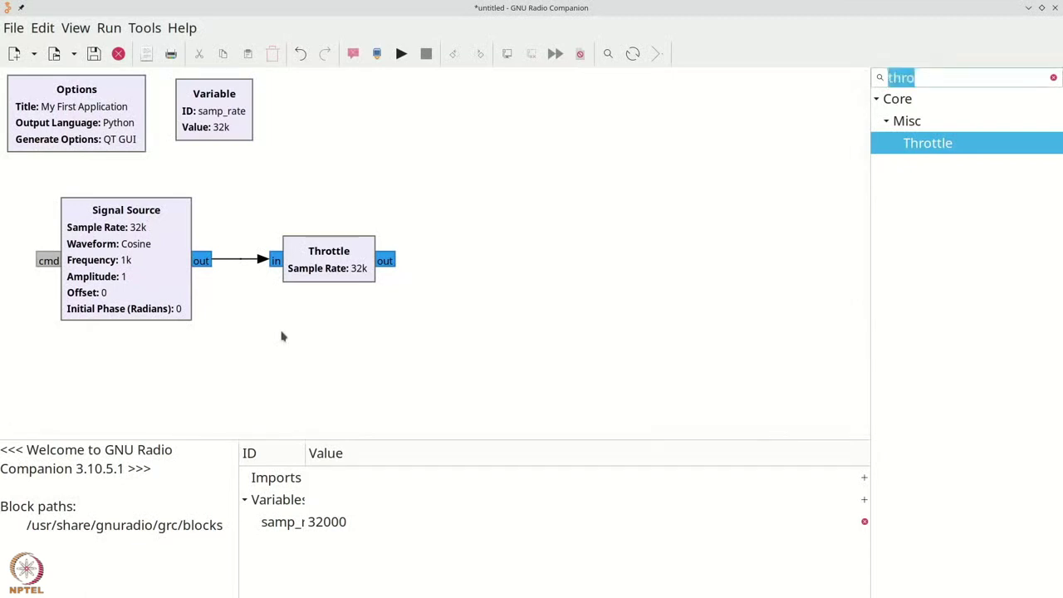
{"action": "key", "text": "BackSpace"}
{"action": "type", "text": "Time"}
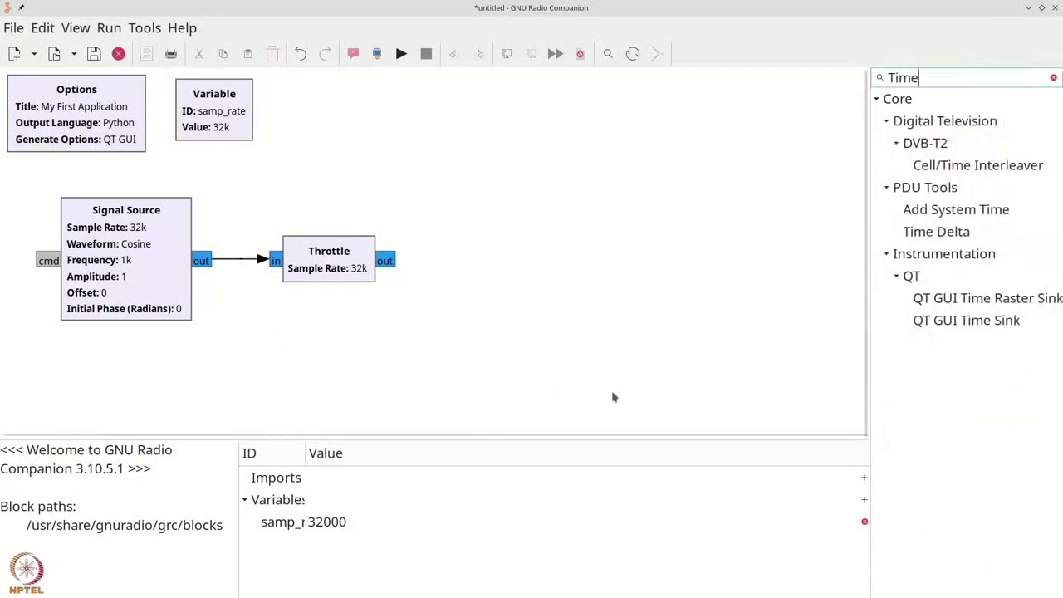
{"action": "left_click", "coordinate": [920, 325]}
{"action": "mouse_move", "coordinate": [920, 329]}
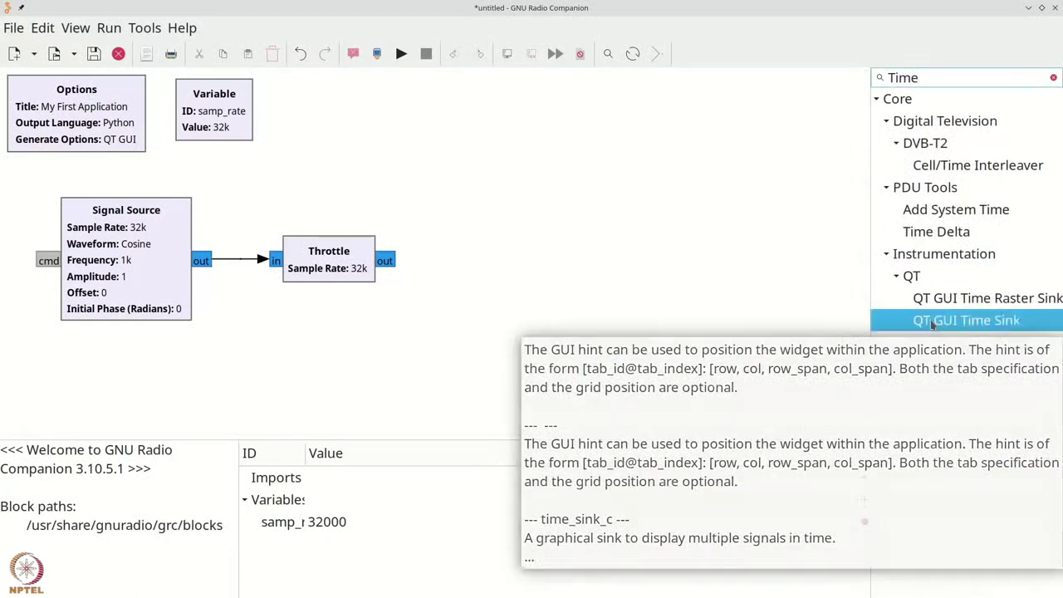
{"action": "left_click_drag", "start_coordinate": [931, 324], "coordinate": [479, 260]}
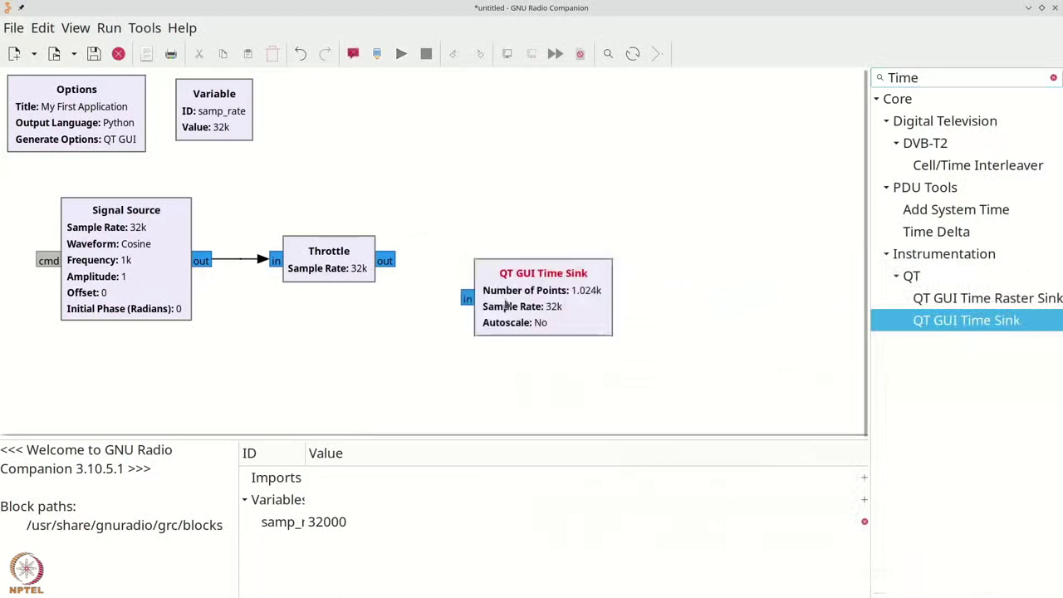
{"action": "left_click_drag", "start_coordinate": [511, 308], "coordinate": [501, 267]}
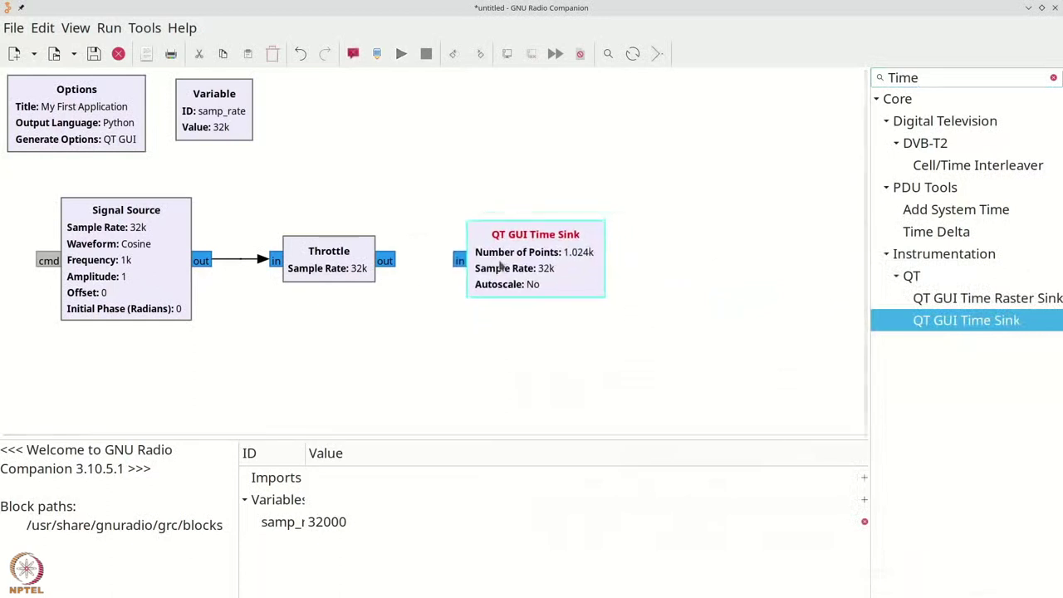
{"action": "left_click", "coordinate": [389, 266]}
{"action": "left_click", "coordinate": [459, 263]}
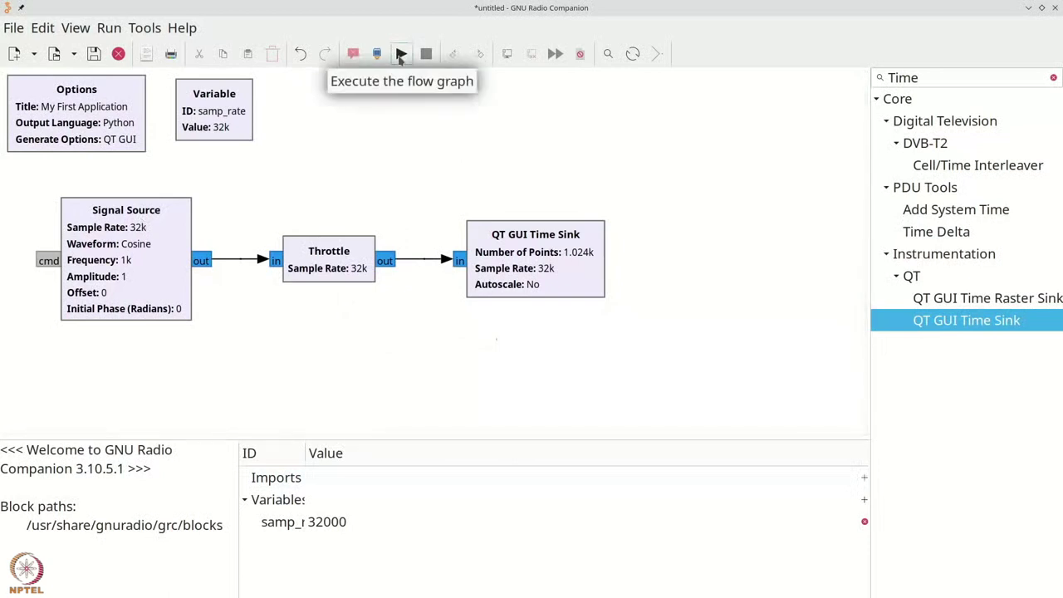
Execute the flow graph, saving it as 'myfirst.grc' when prompted
{"action": "left_click", "coordinate": [401, 54]}
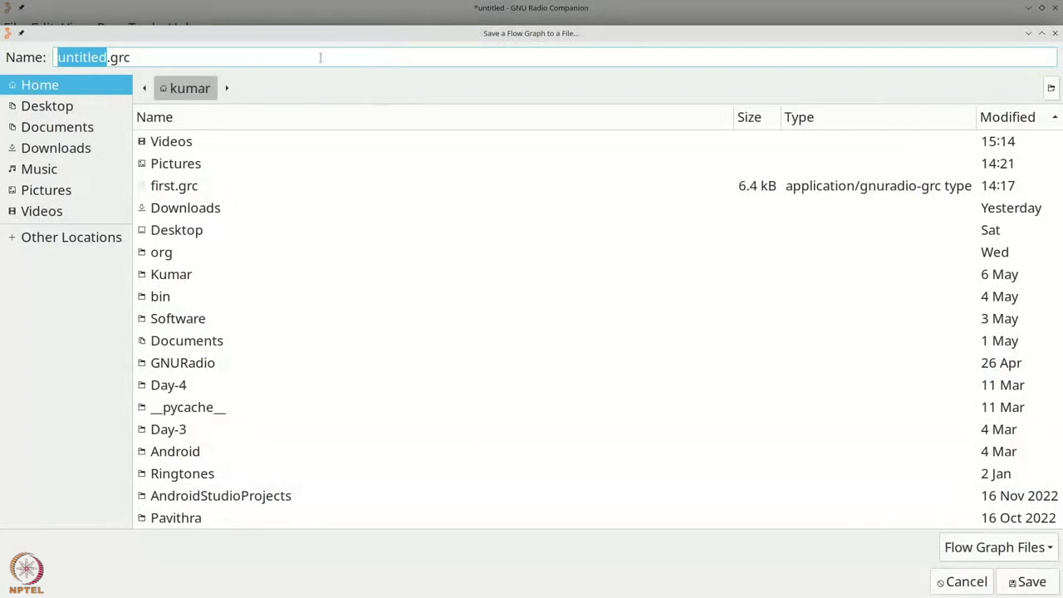
{"action": "type", "text": "myfirs"}
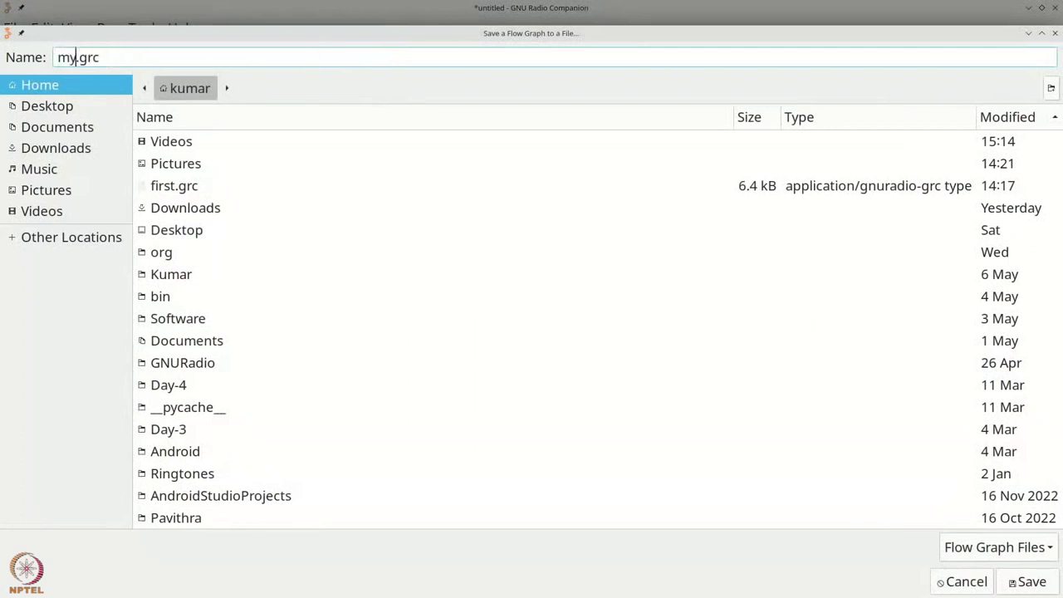
{"action": "type", "text": "t"}
{"action": "key", "text": "Return"}
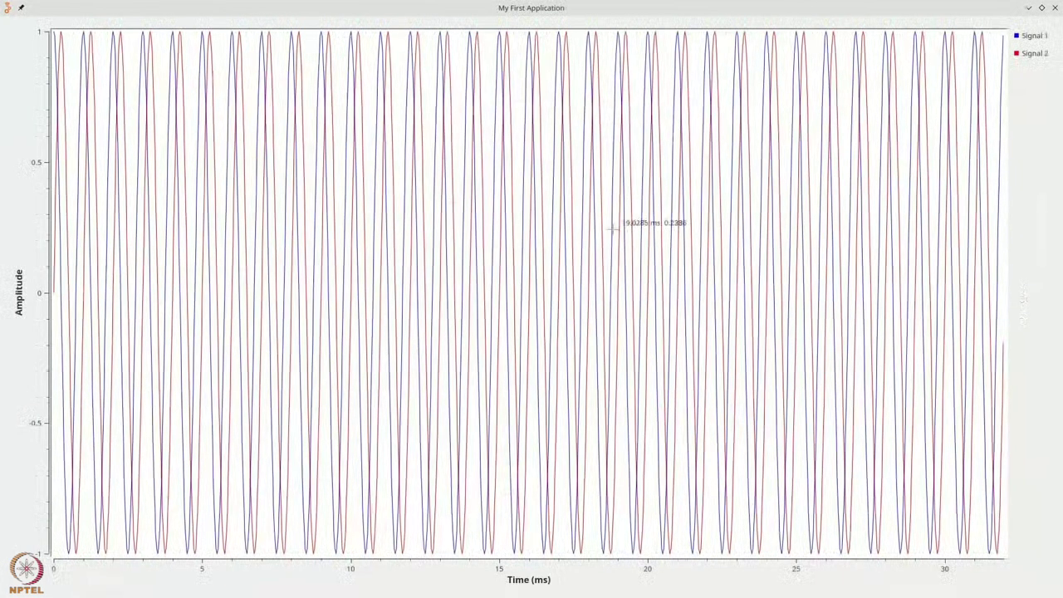
Maximize the 'My First Application' plot window to fill the screen
{"action": "left_click", "coordinate": [630, 226]}
Zoom the plot into the first 3 ms to show individual cosine cycles
{"action": "left_click_drag", "start_coordinate": [54, 32], "coordinate": [146, 552]}
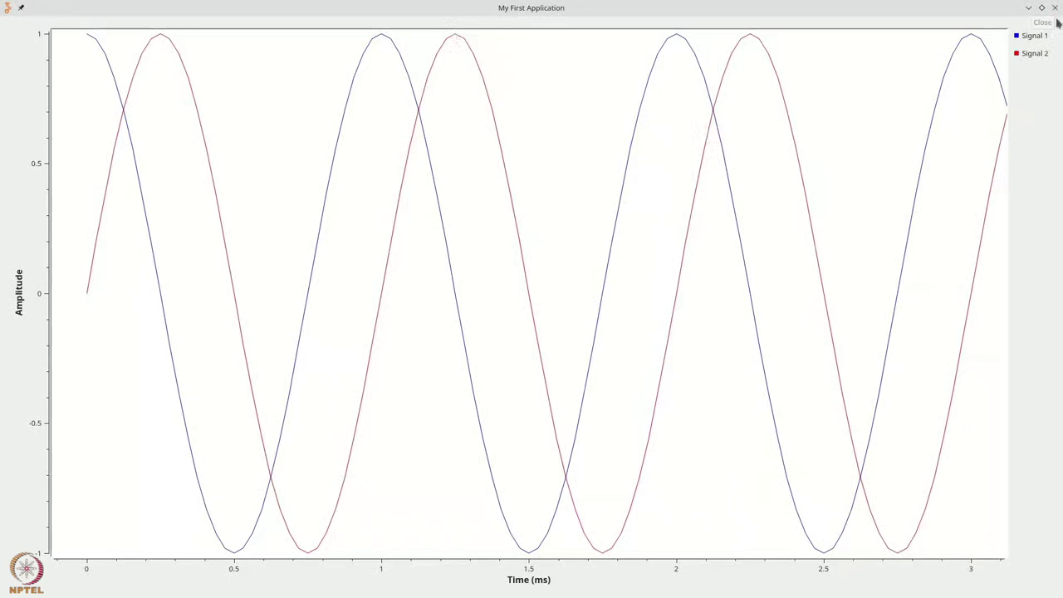
Close the plot window and open the Signal Source properties (complex Cosine, frequency 1000)
{"action": "left_click", "coordinate": [1054, 8]}
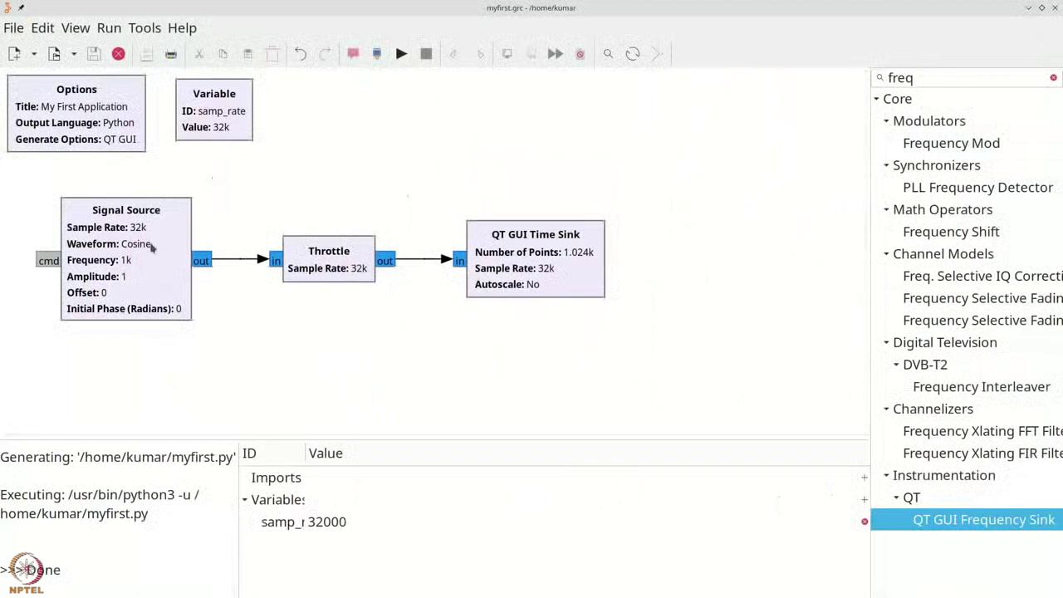
{"action": "double_click", "coordinate": [174, 247]}
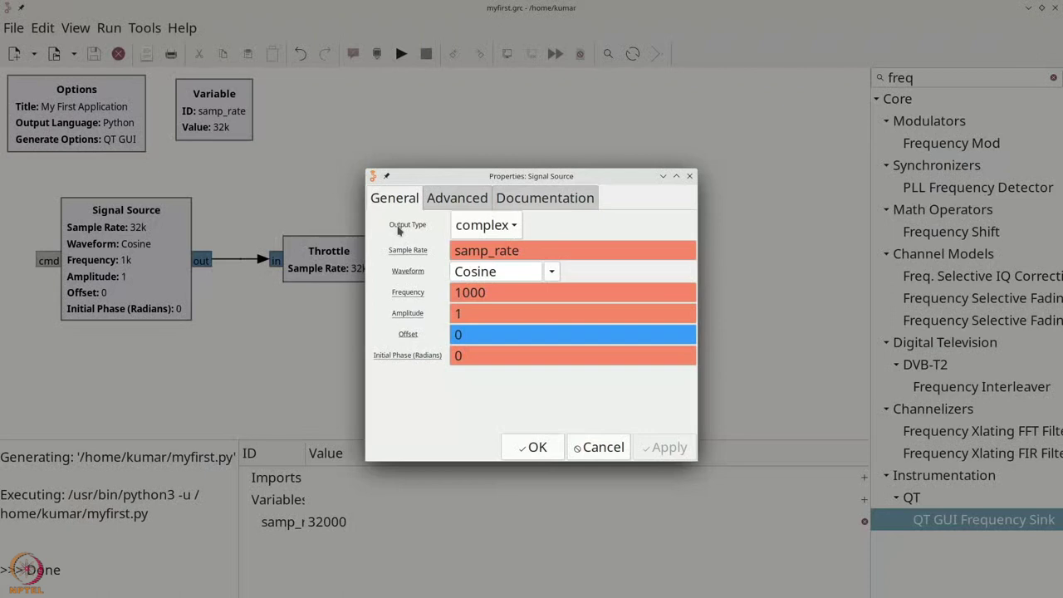
Accept the unchanged Signal Source settings and run the flow graph again
{"action": "left_click", "coordinate": [538, 447]}
{"action": "left_click", "coordinate": [402, 54]}
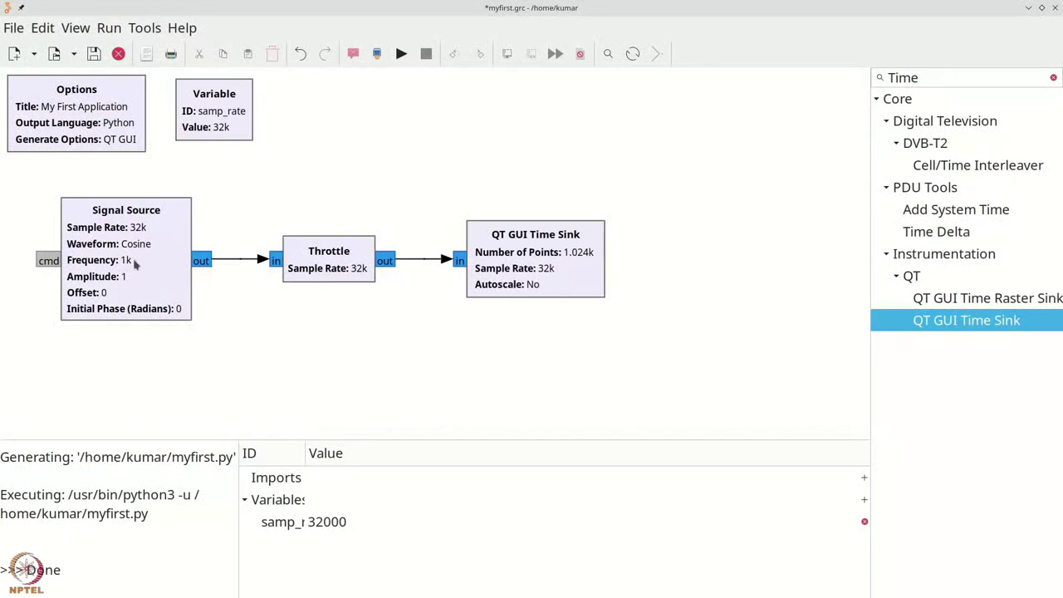
Change the Signal Source output type from complex to float
{"action": "double_click", "coordinate": [135, 264]}
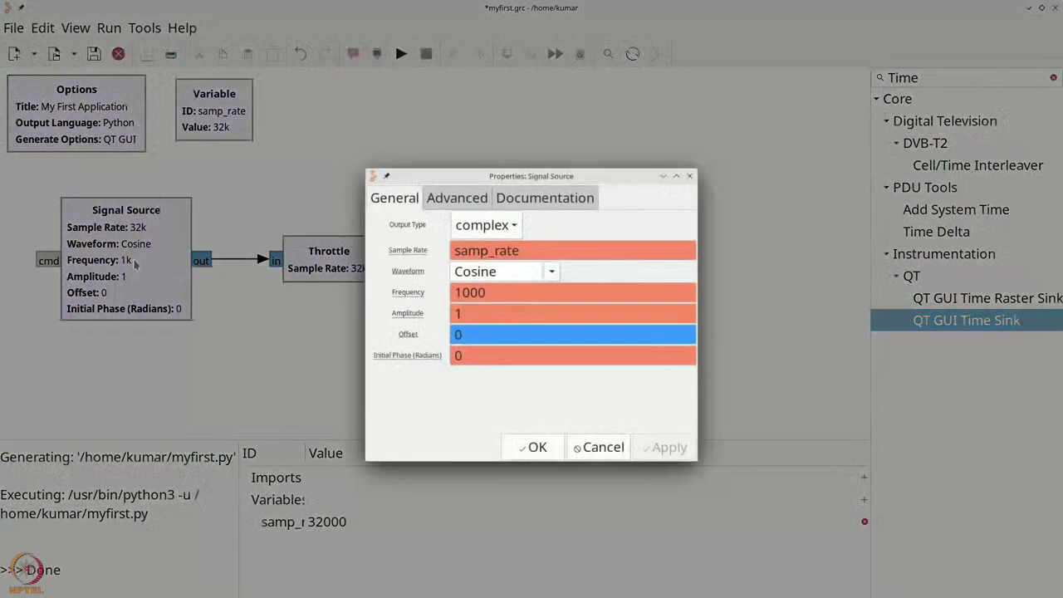
{"action": "left_click", "coordinate": [470, 226]}
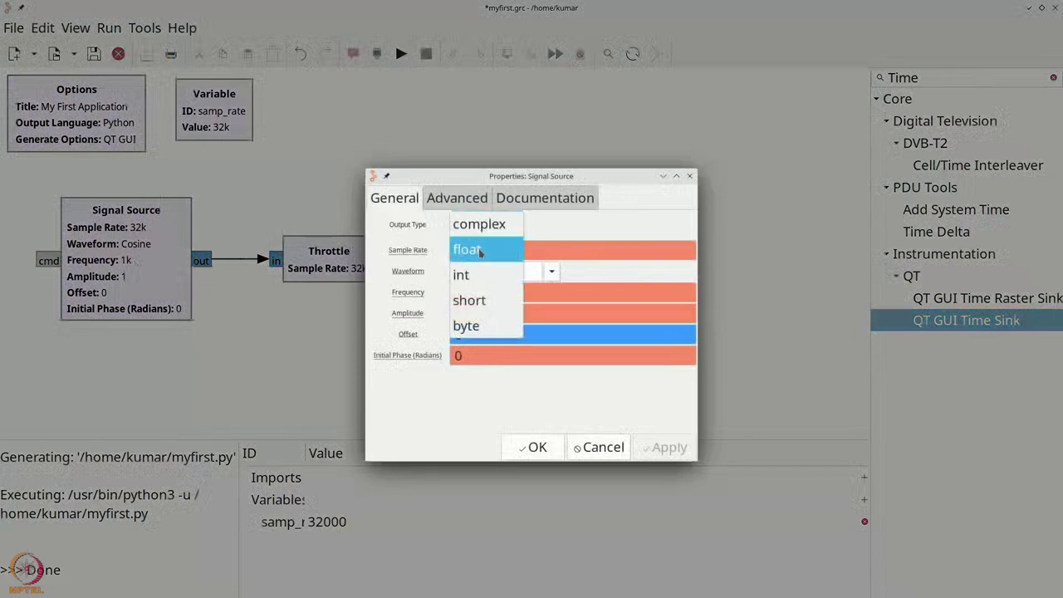
{"action": "left_click", "coordinate": [484, 257]}
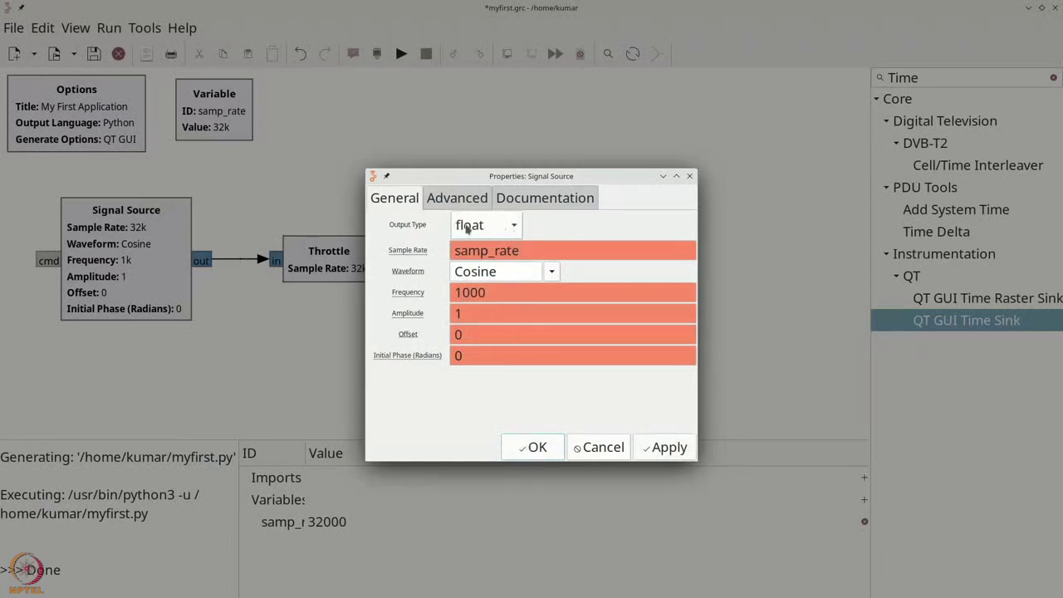
{"action": "left_click", "coordinate": [537, 449]}
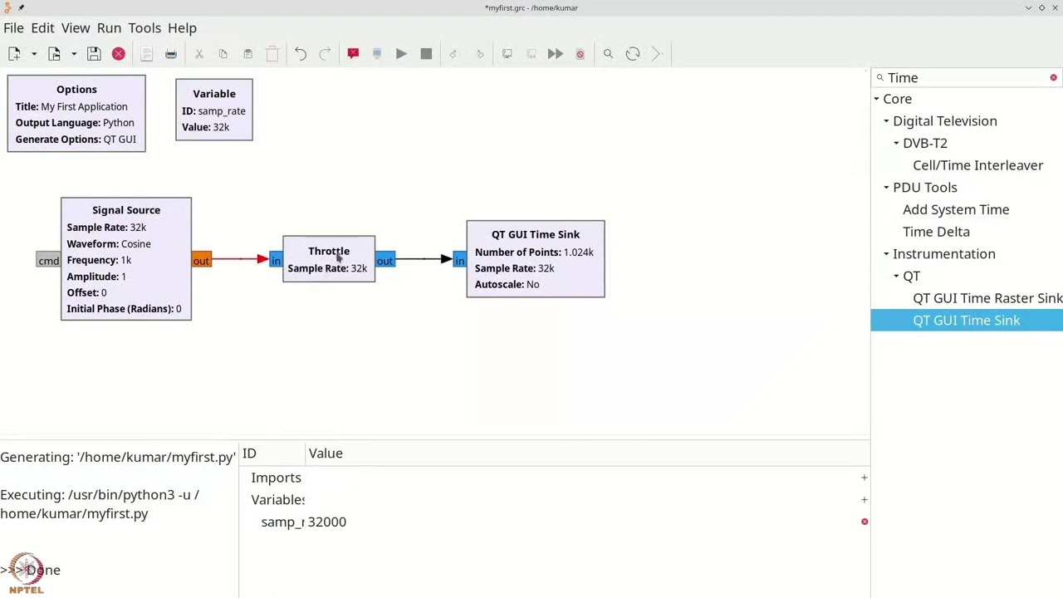
Switch the Throttle block's sample type to float
{"action": "double_click", "coordinate": [338, 258]}
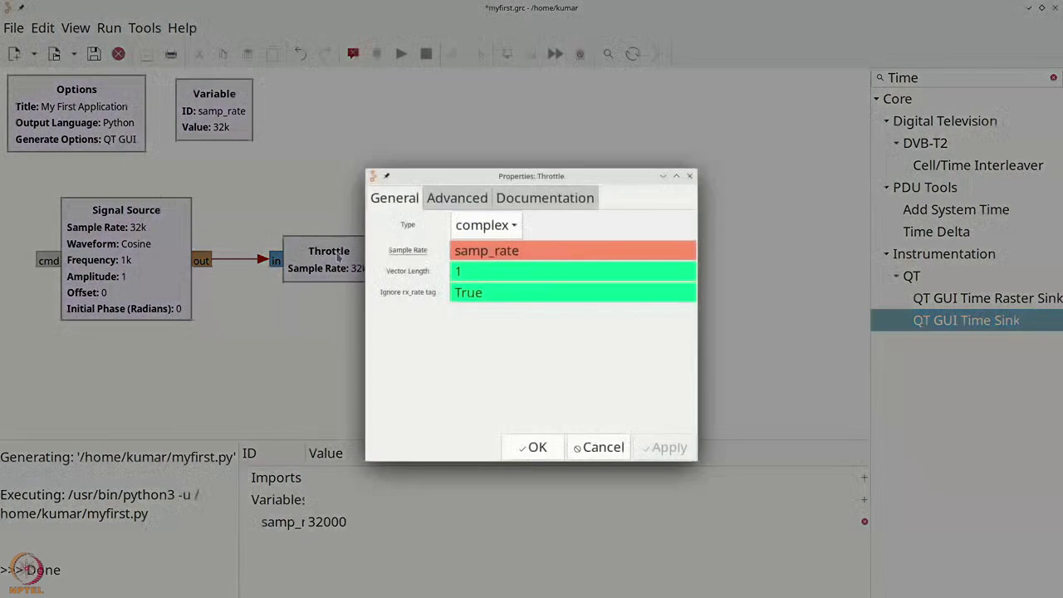
{"action": "left_click", "coordinate": [465, 229]}
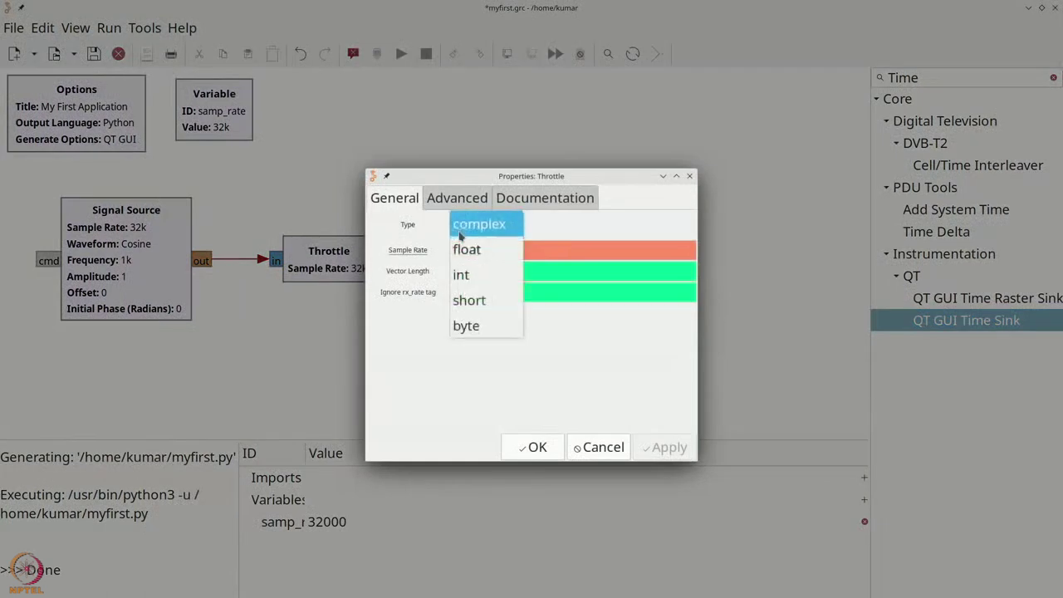
{"action": "left_click", "coordinate": [472, 250]}
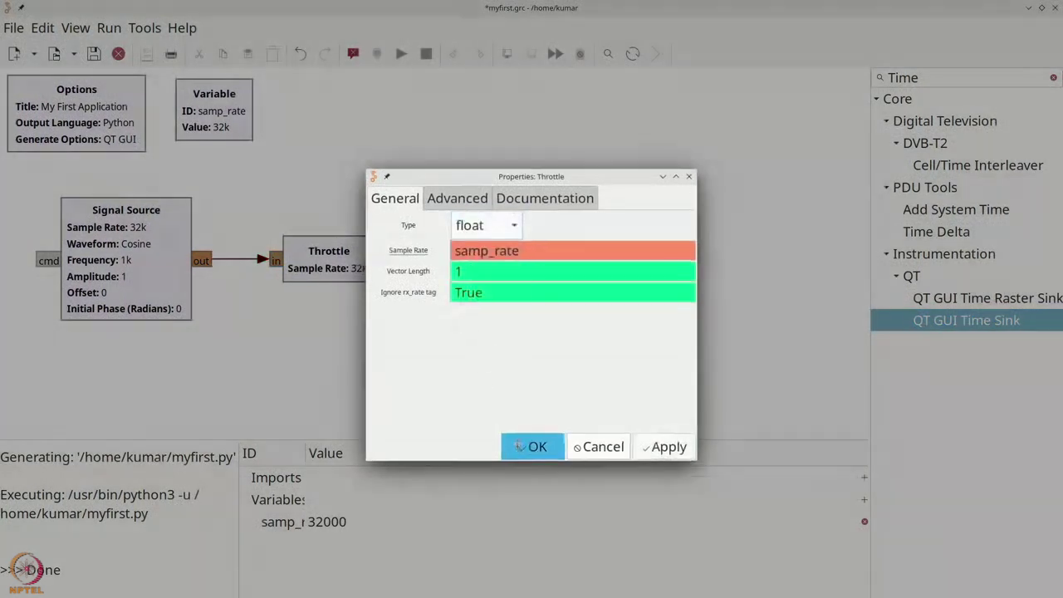
{"action": "left_click", "coordinate": [531, 448]}
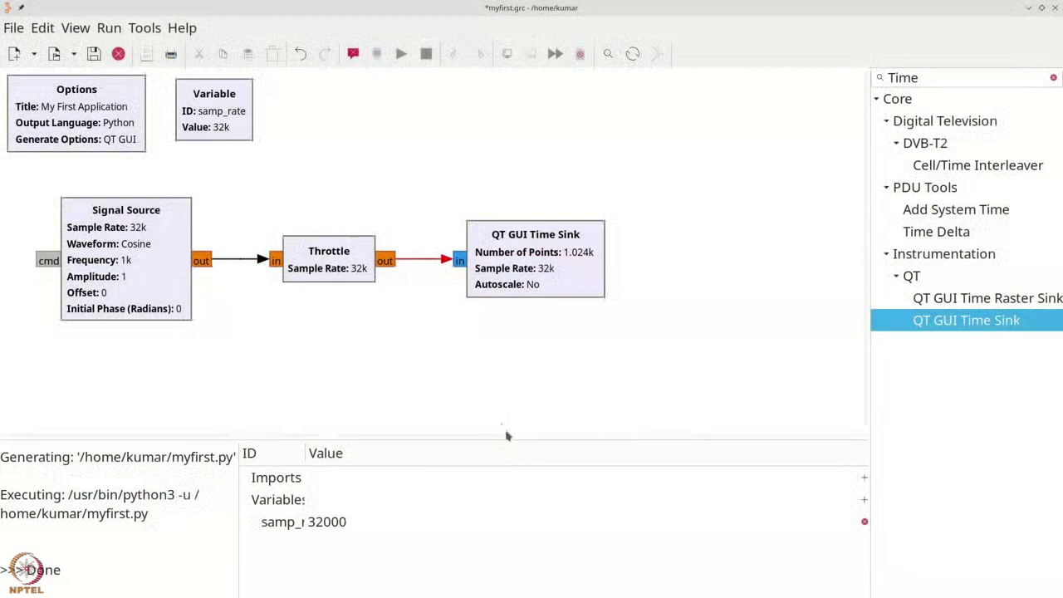
Set the QT GUI Time Sink input type to Float and run the flow graph
{"action": "double_click", "coordinate": [530, 267]}
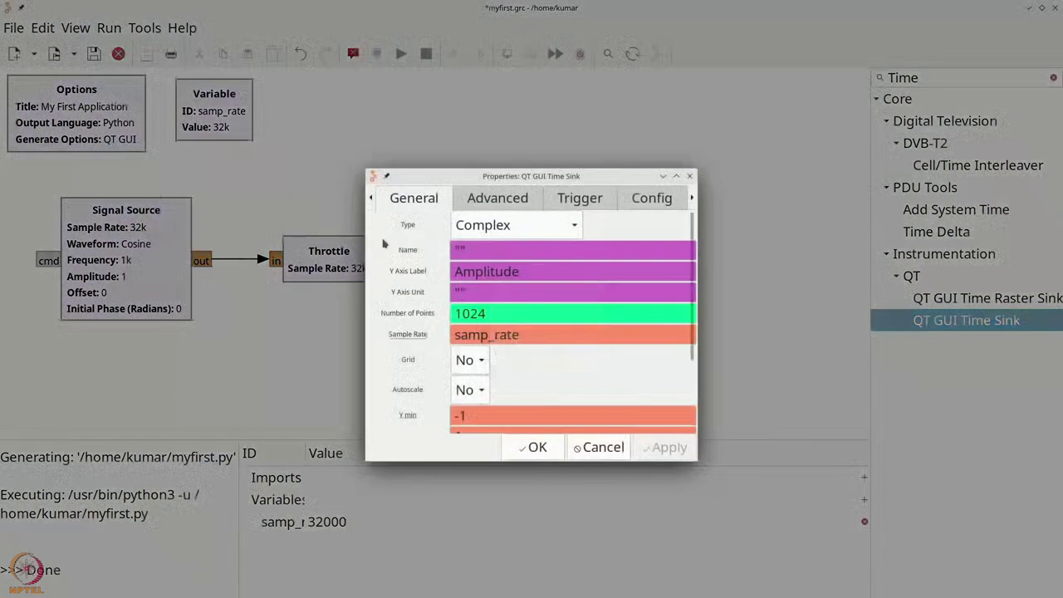
{"action": "left_click", "coordinate": [468, 236]}
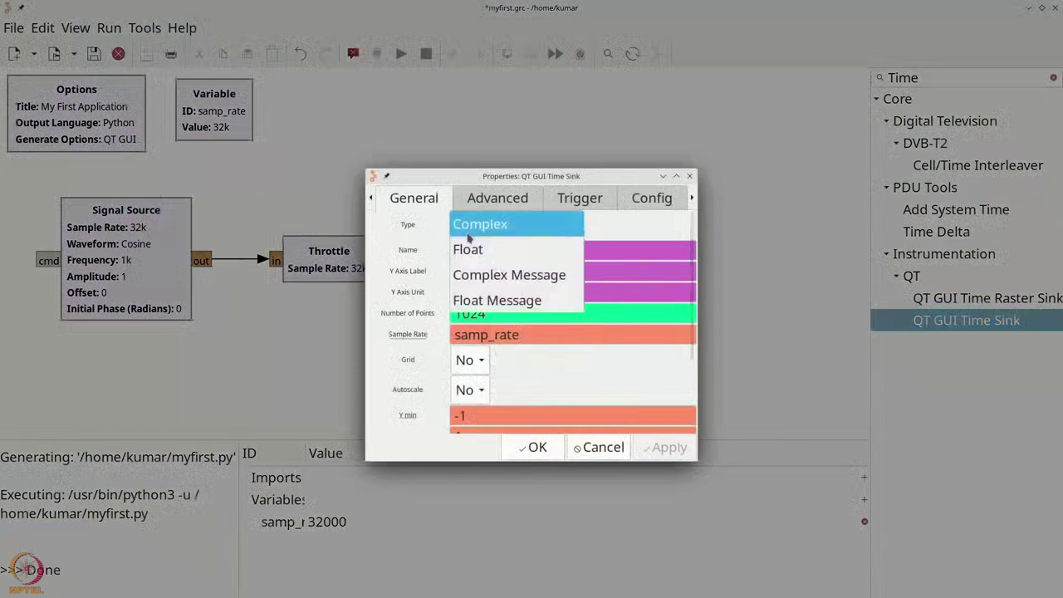
{"action": "left_click", "coordinate": [468, 249]}
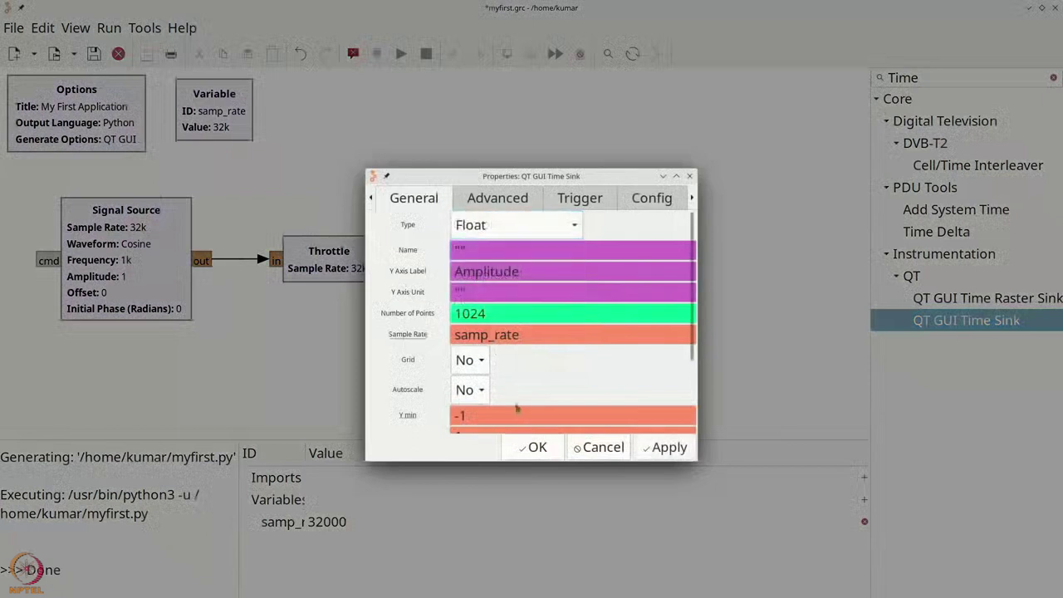
{"action": "left_click", "coordinate": [532, 446]}
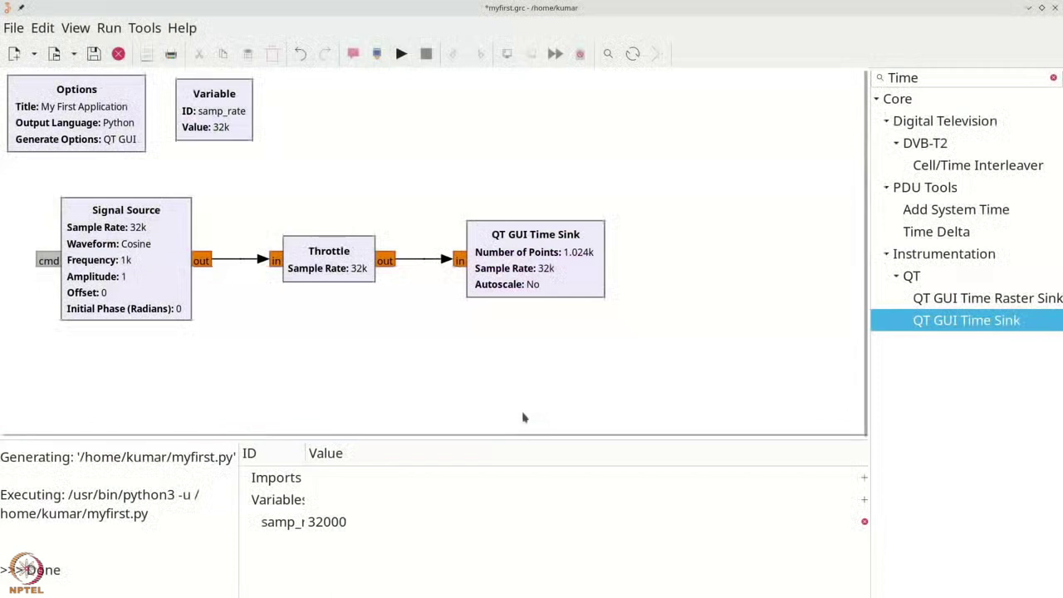
{"action": "left_click", "coordinate": [401, 54]}
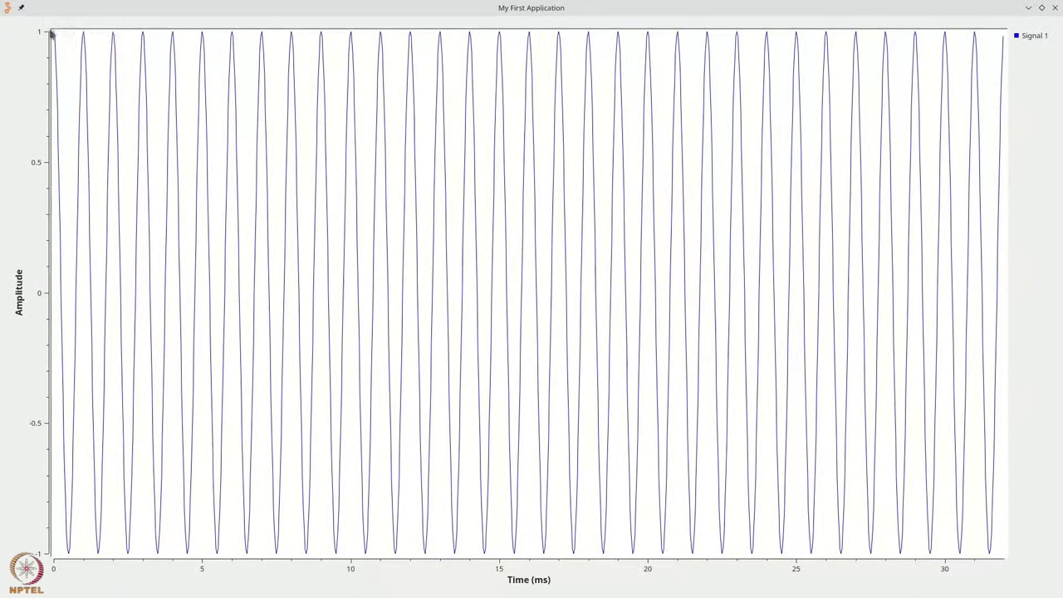
Zoom the plot onto the first three cosine cycles, about 0–2.5 ms
{"action": "left_click_drag", "start_coordinate": [53, 31], "coordinate": [133, 563]}
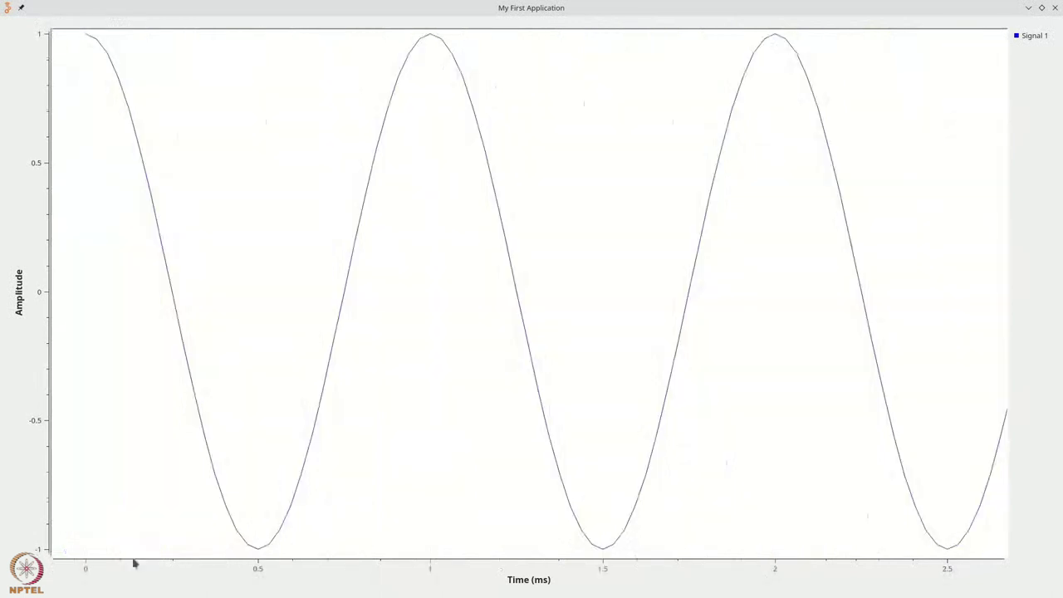
Turn on the plot grid and set the signal line width to 3
{"action": "right_click", "coordinate": [663, 118]}
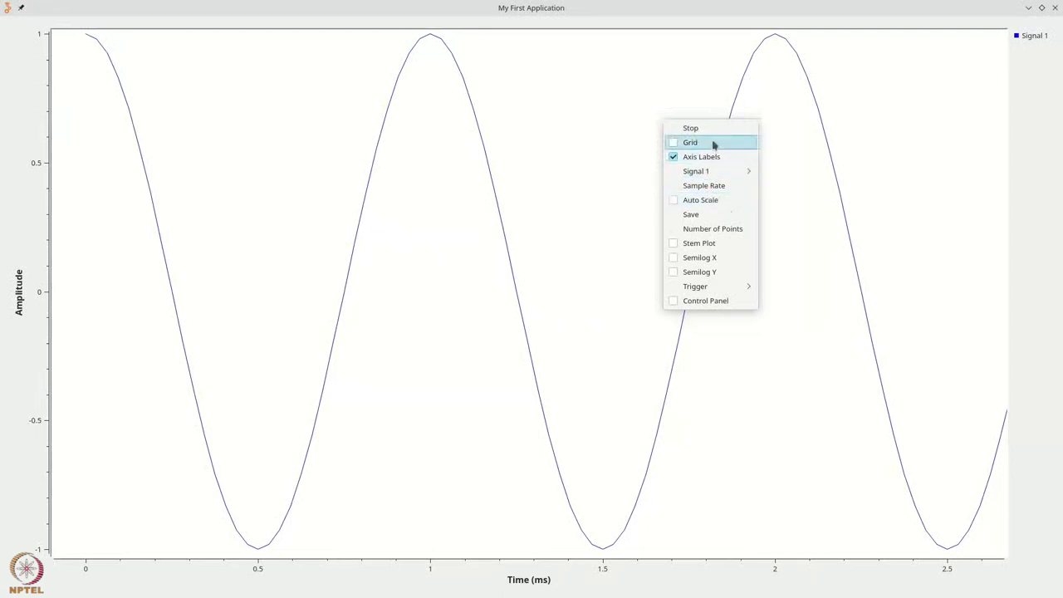
{"action": "left_click", "coordinate": [713, 144]}
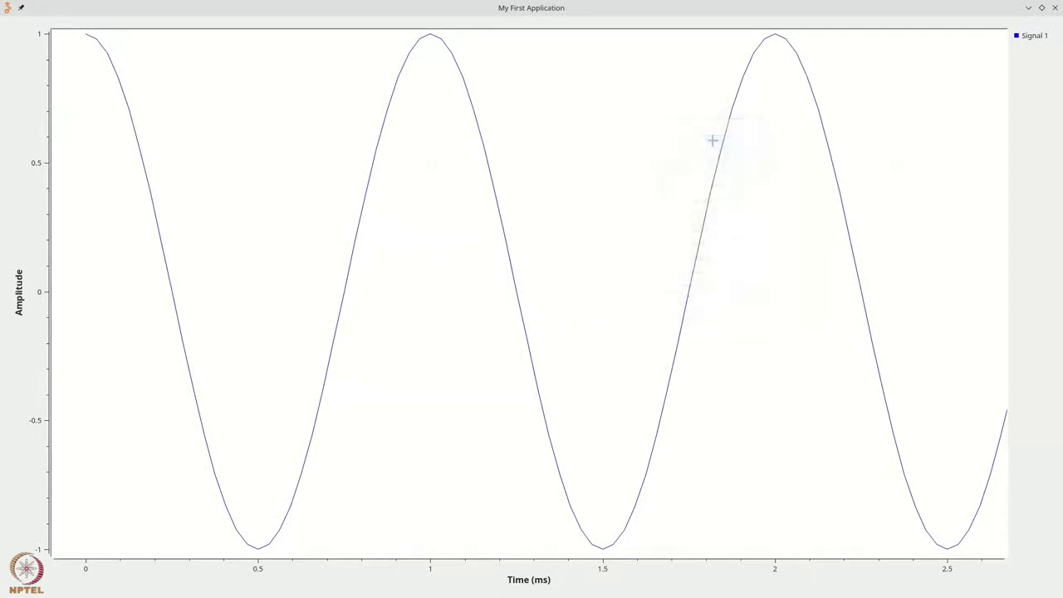
{"action": "right_click", "coordinate": [568, 89]}
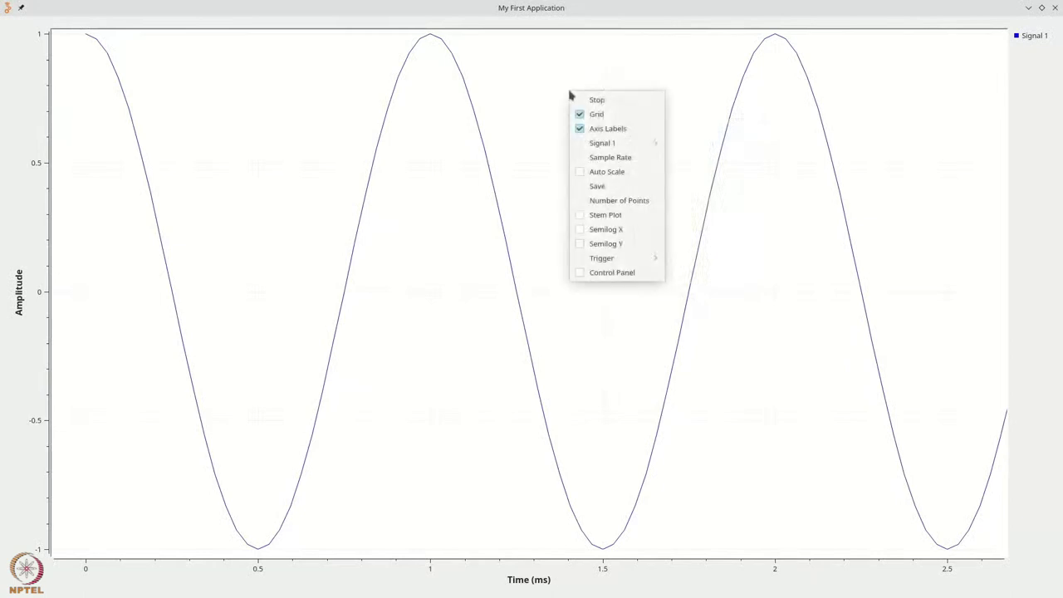
{"action": "mouse_move", "coordinate": [634, 143]}
{"action": "mouse_move", "coordinate": [728, 171]}
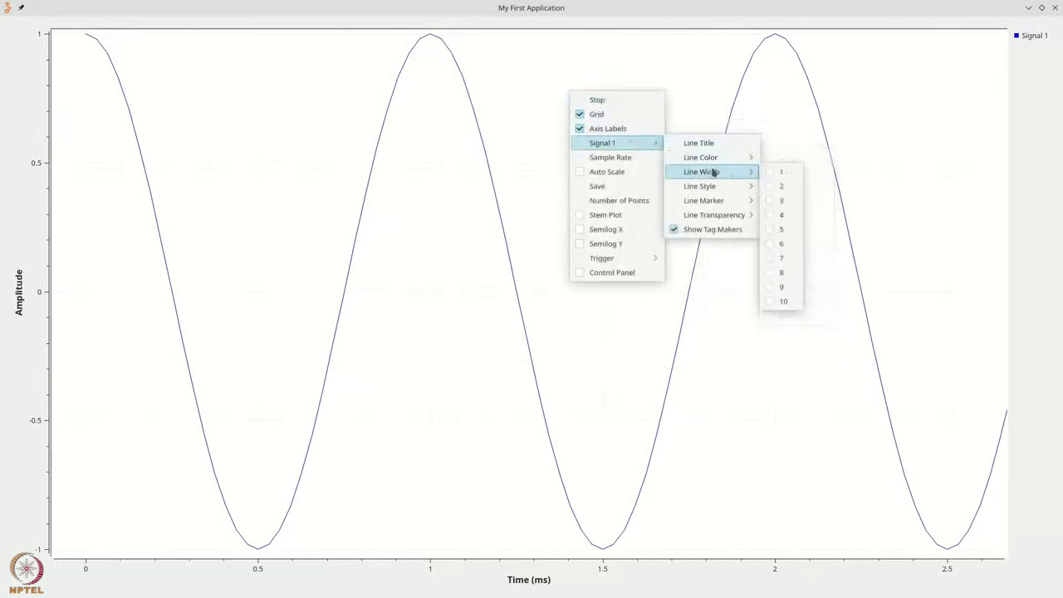
{"action": "left_click", "coordinate": [784, 200]}
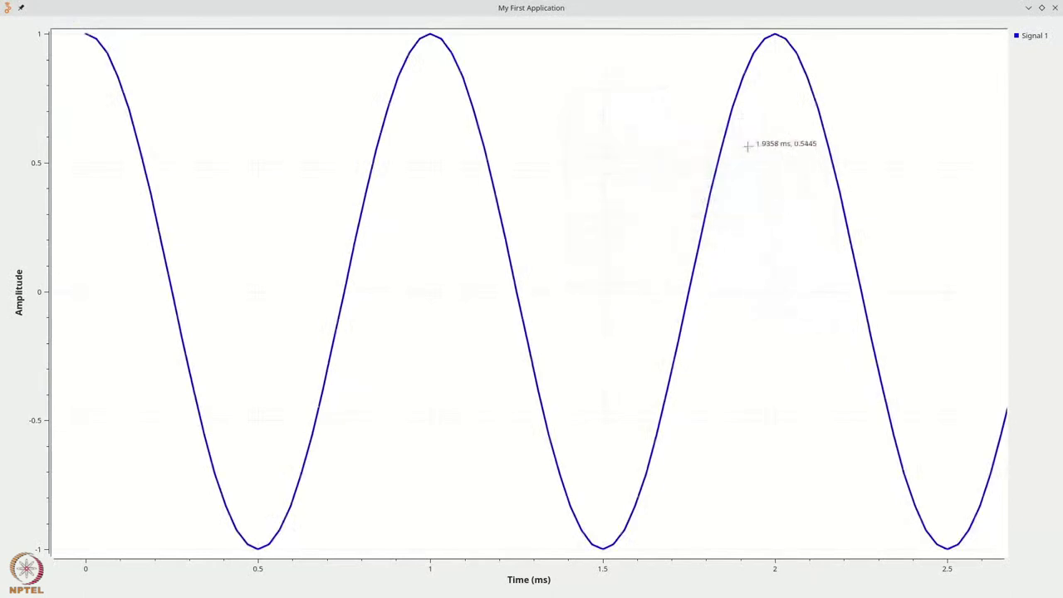
Enable Auto Scale on the amplitude axis, then dismiss the plot options menu
{"action": "right_click", "coordinate": [528, 106]}
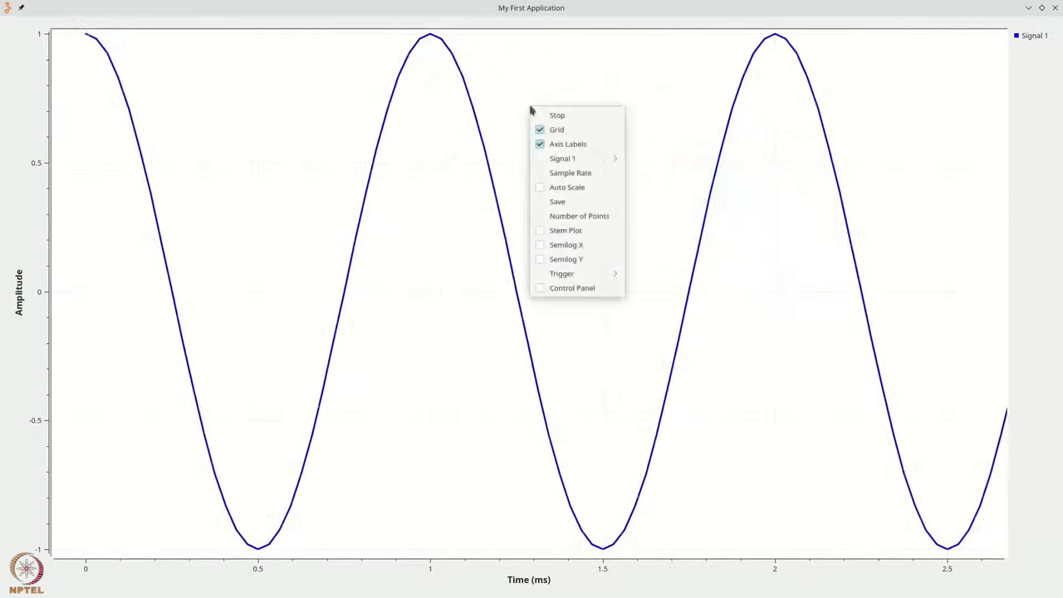
{"action": "left_click", "coordinate": [565, 189]}
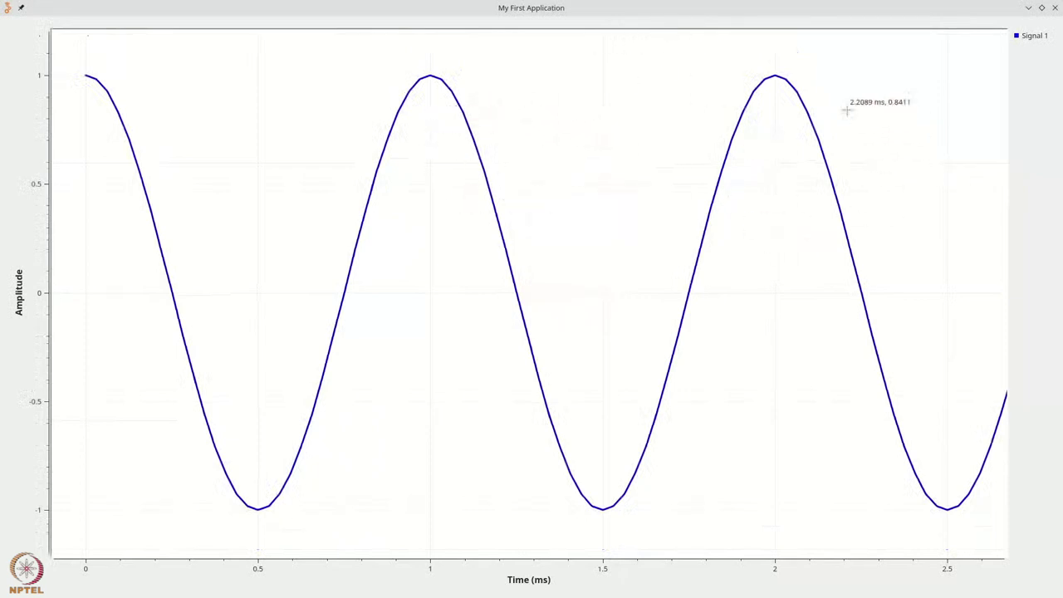
{"action": "right_click", "coordinate": [624, 171]}
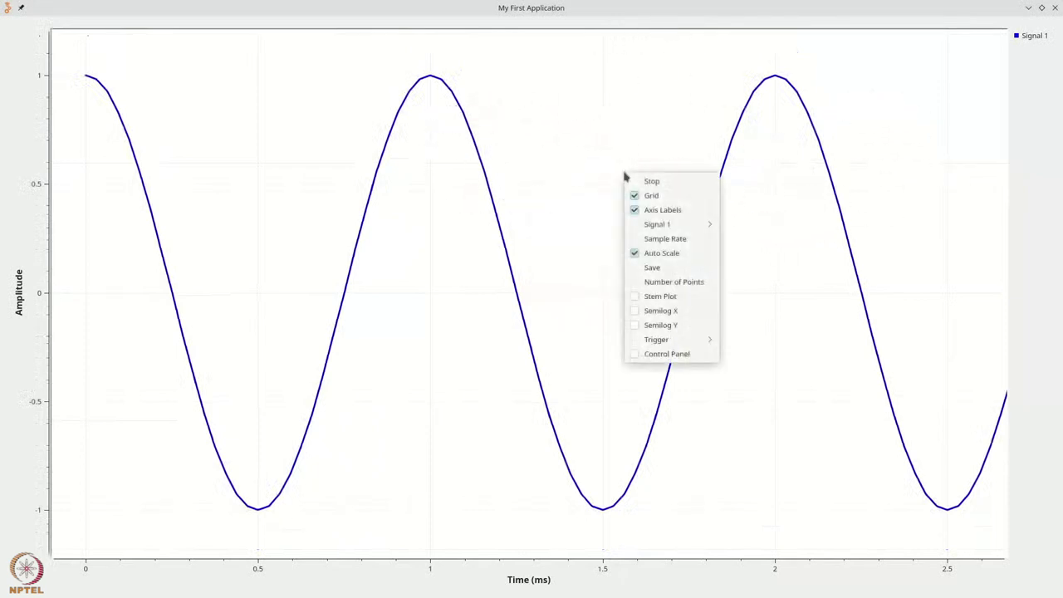
{"action": "left_click", "coordinate": [574, 273]}
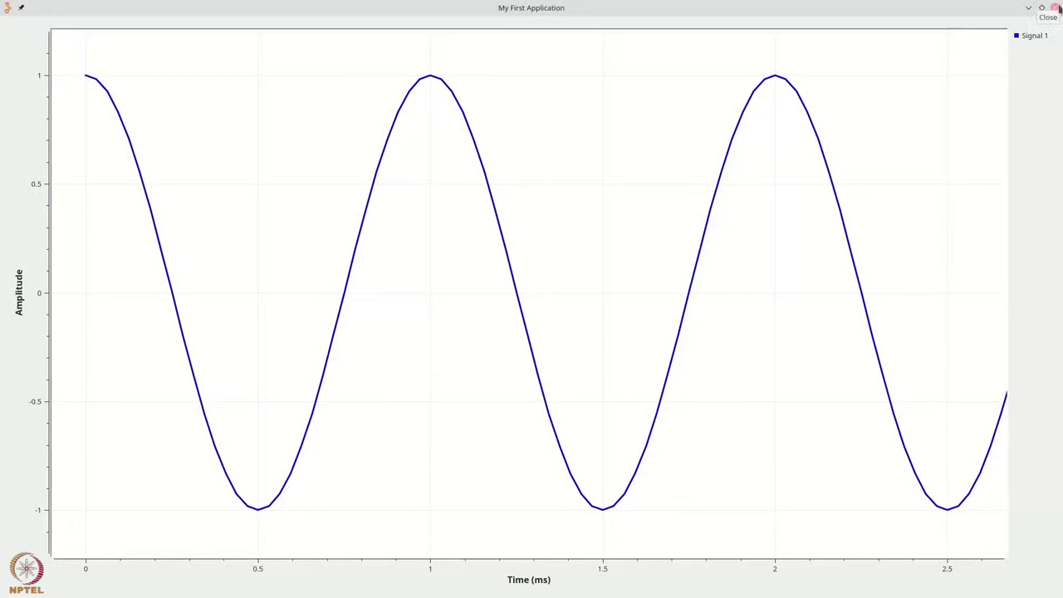
Close the cosine plot window to return to the myfirst.grc canvas
{"action": "left_click", "coordinate": [1057, 7]}
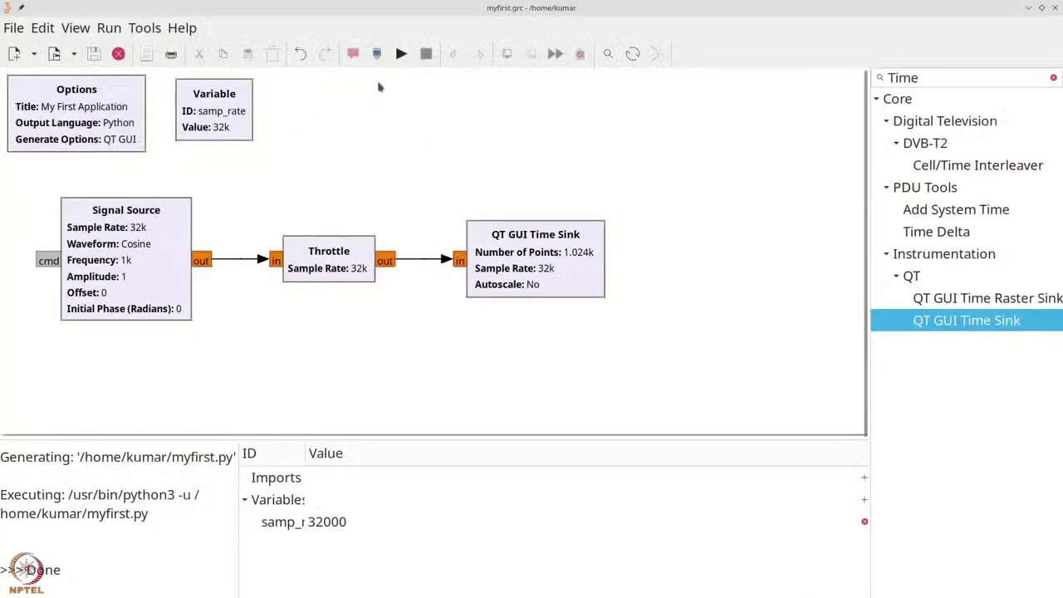
Rerun, draw the cosine as a stem plot, and zoom to samples near 12.7–12.95 ms
{"action": "left_click", "coordinate": [402, 54]}
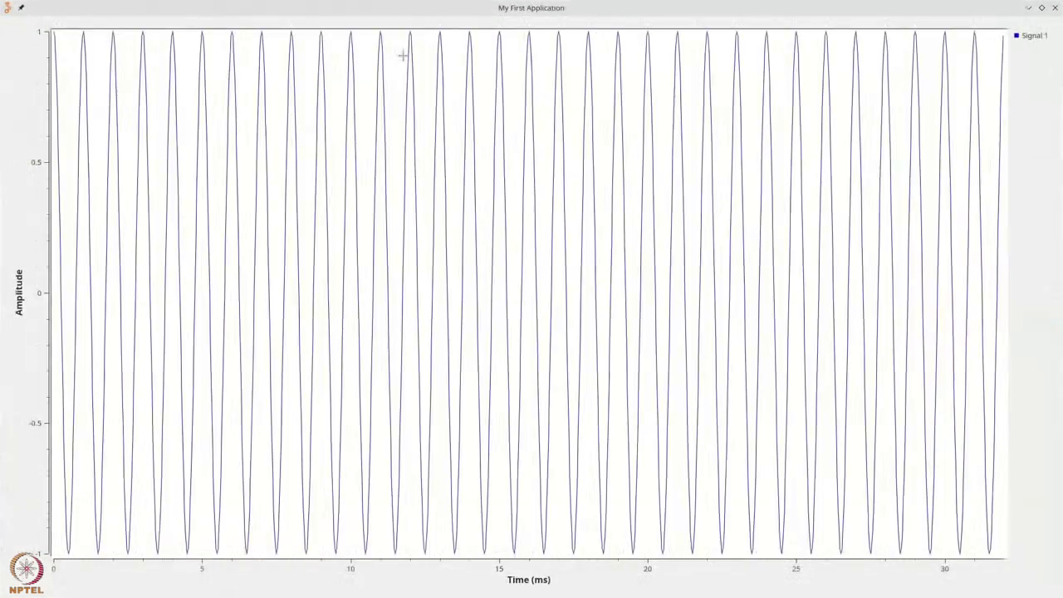
{"action": "right_click", "coordinate": [486, 106]}
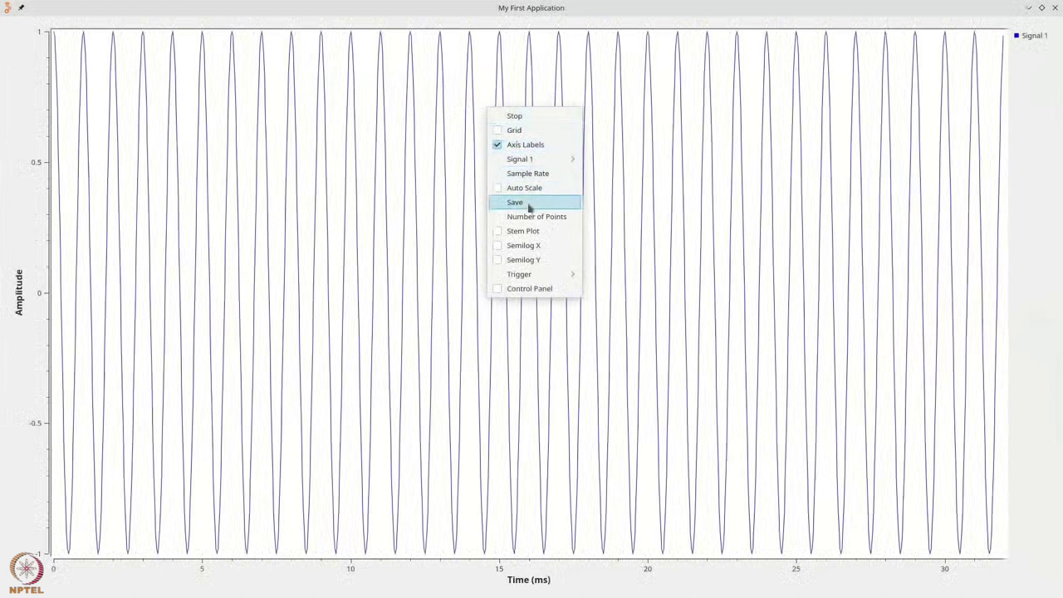
{"action": "left_click", "coordinate": [531, 237]}
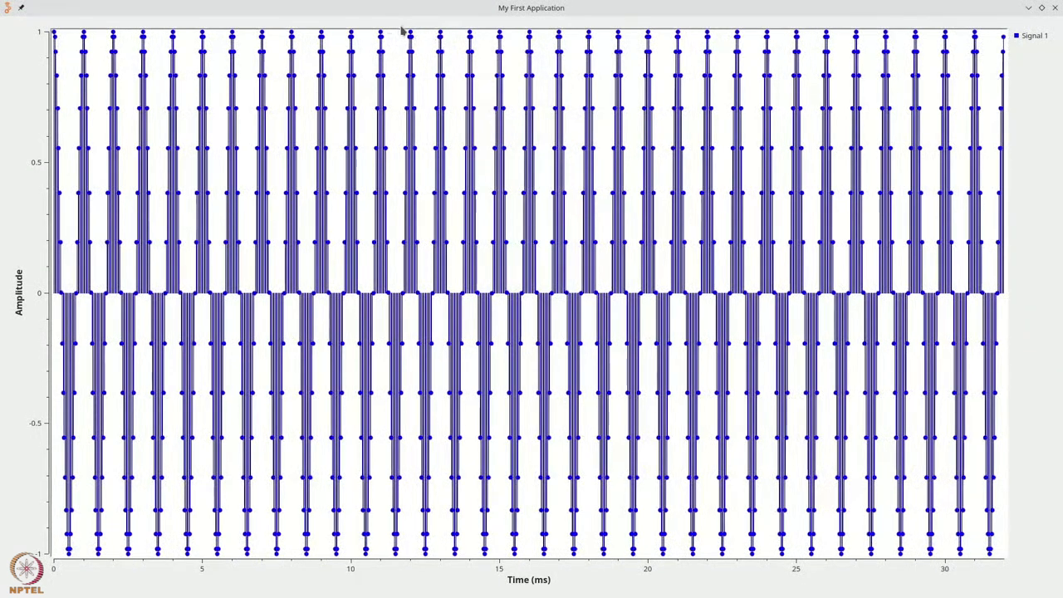
{"action": "left_click_drag", "start_coordinate": [402, 29], "coordinate": [475, 549]}
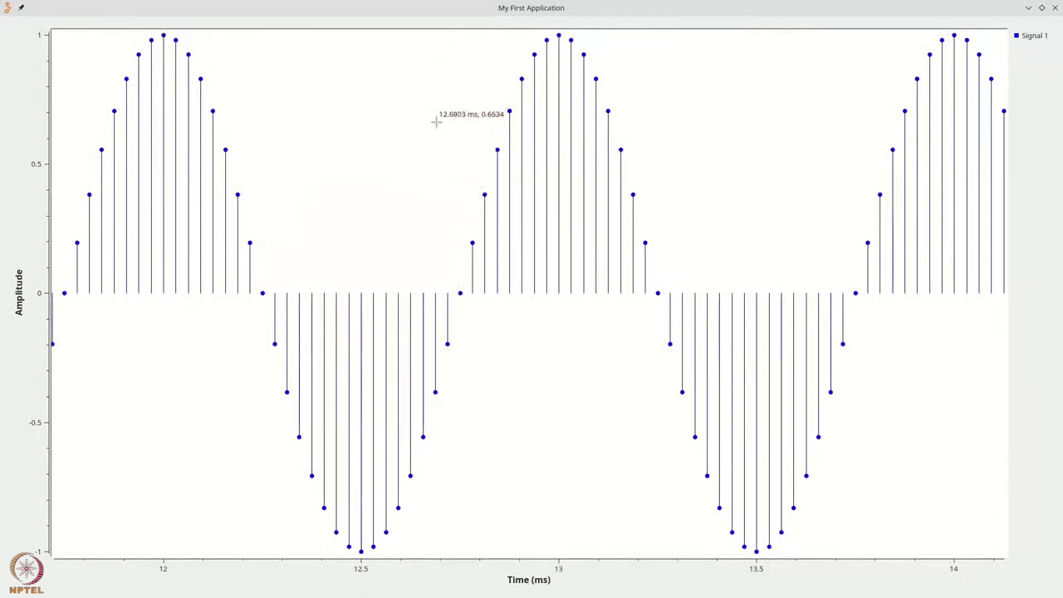
{"action": "left_click_drag", "start_coordinate": [437, 122], "coordinate": [534, 349]}
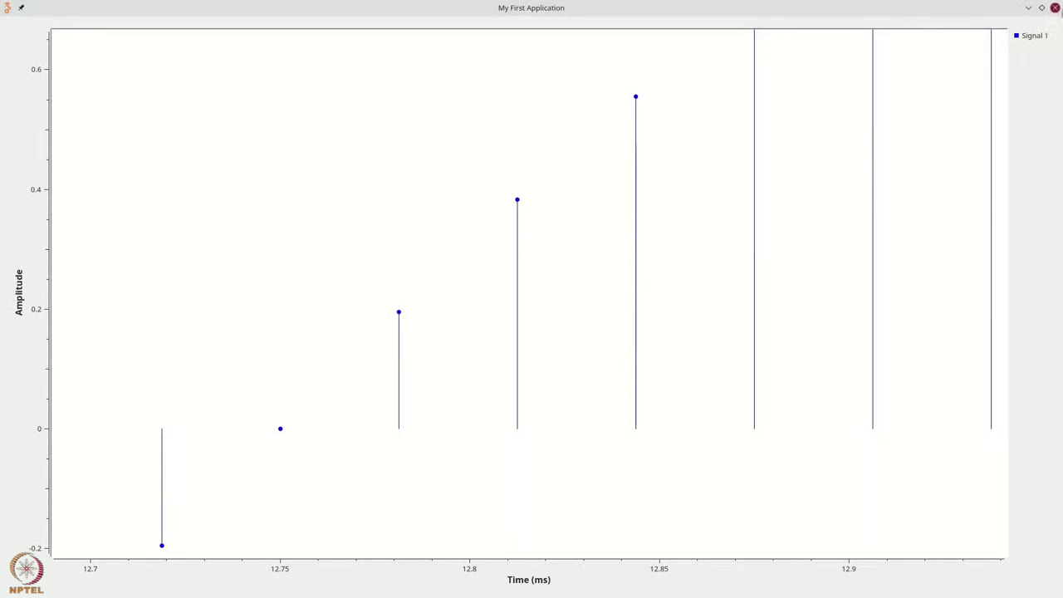
Restart the flow graph and draw the new cosine plot as a stem plot
{"action": "left_click", "coordinate": [1055, 6]}
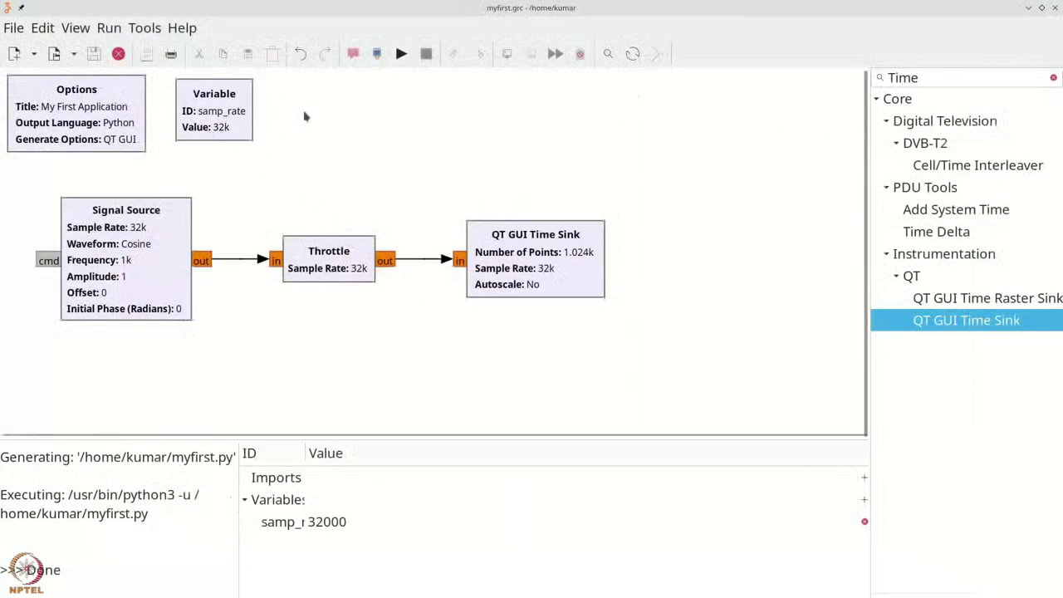
{"action": "left_click", "coordinate": [402, 54]}
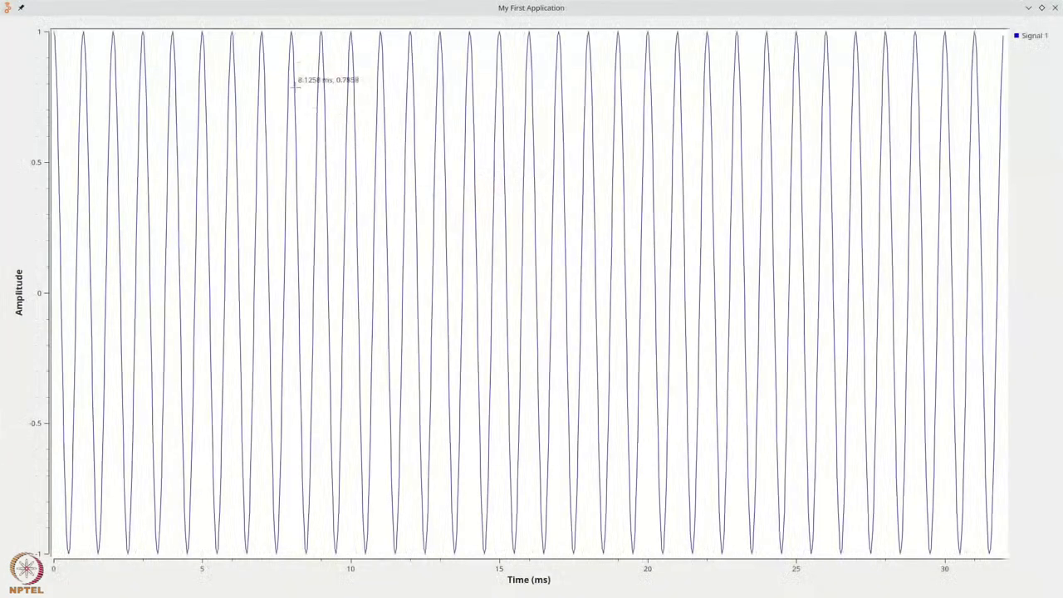
{"action": "right_click", "coordinate": [306, 60]}
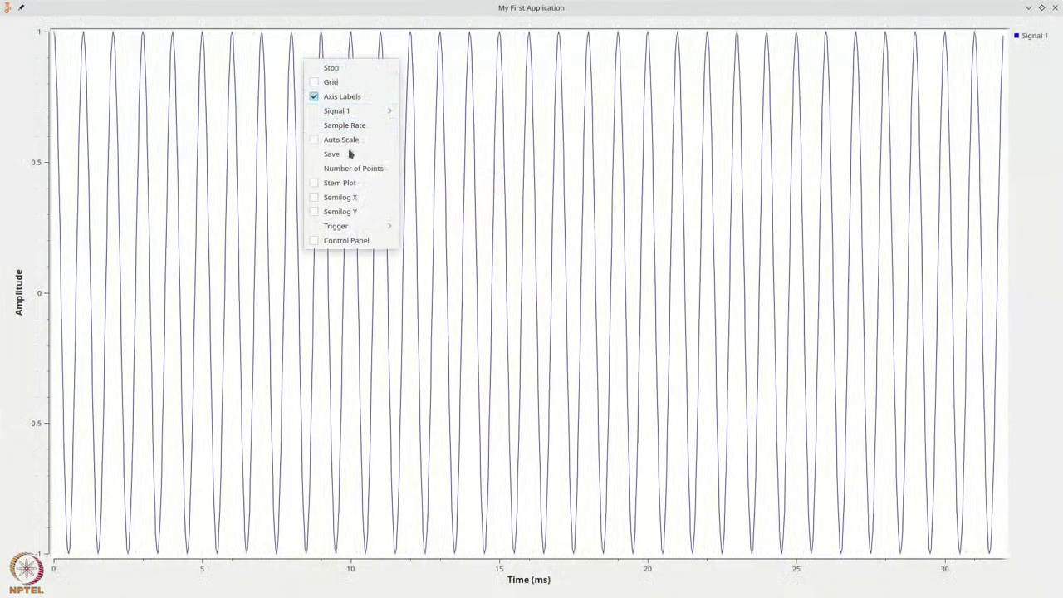
{"action": "left_click", "coordinate": [353, 182]}
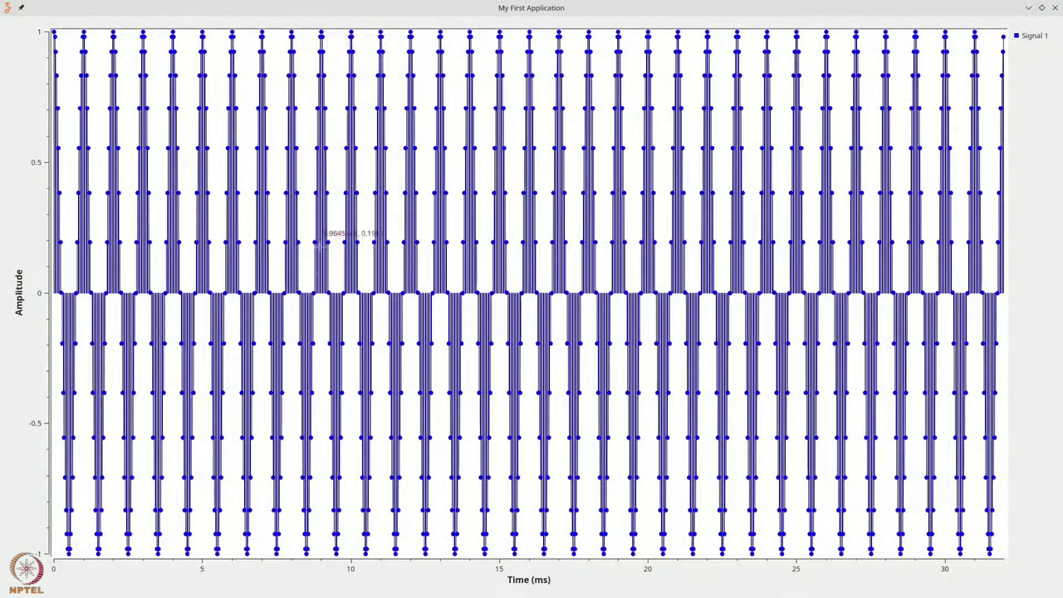
Zoom onto the positive peaks between 9 and 12.5 ms, then turn Stem Plot off
{"action": "left_click_drag", "start_coordinate": [318, 306], "coordinate": [429, 25]}
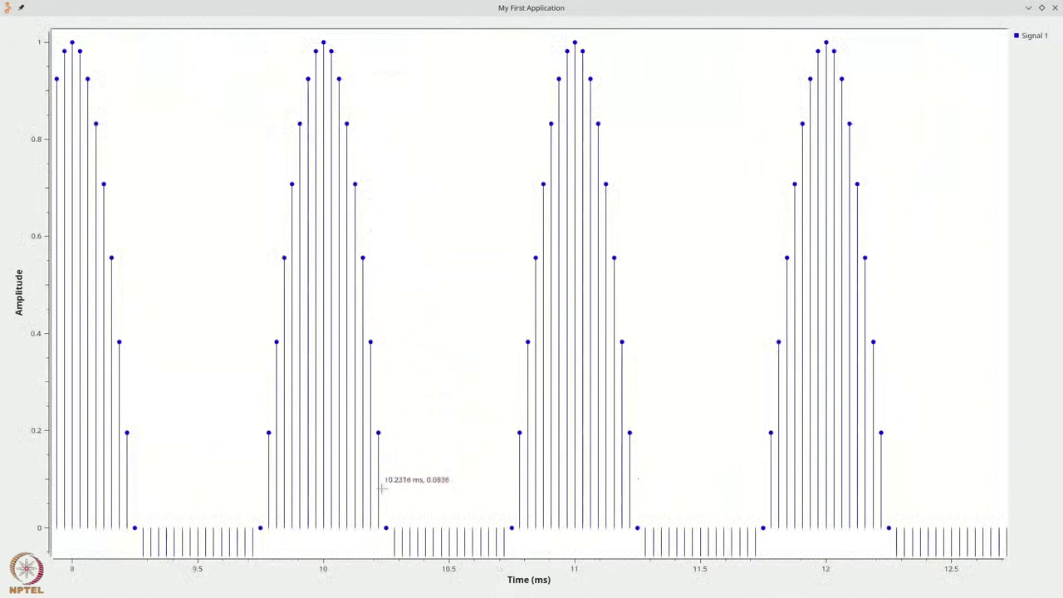
{"action": "right_click", "coordinate": [384, 73]}
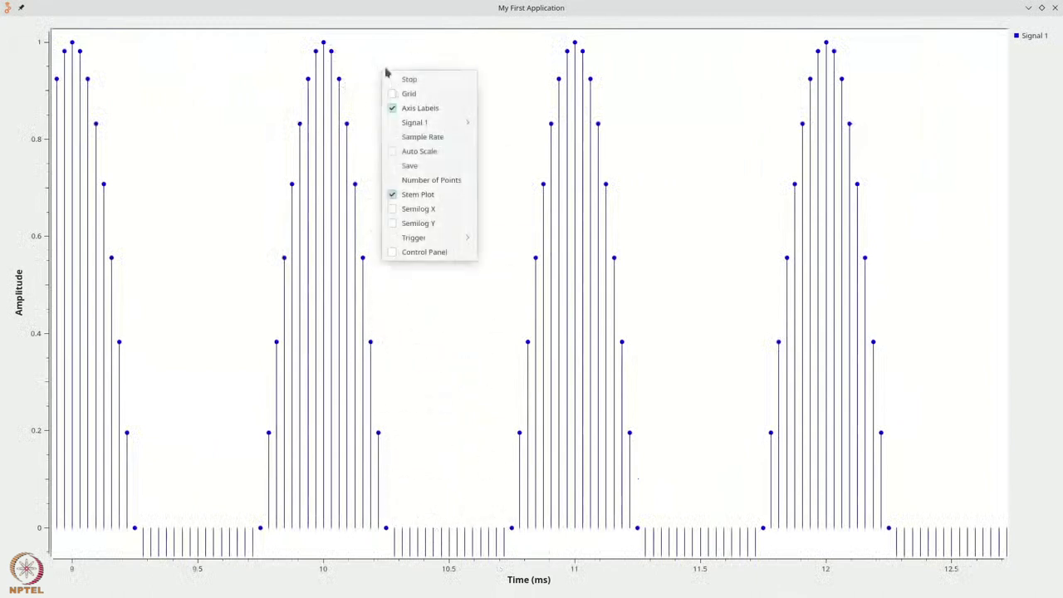
{"action": "left_click", "coordinate": [402, 194]}
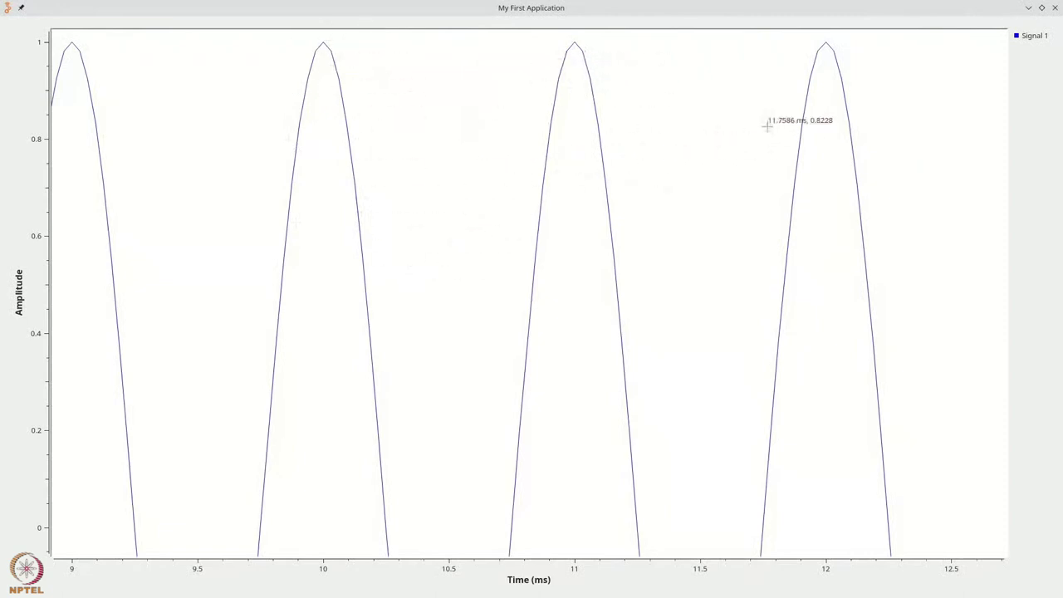
Close the GNU Radio Companion window to return to the discrete-time sampling lecture slide
{"action": "left_click", "coordinate": [1055, 7]}
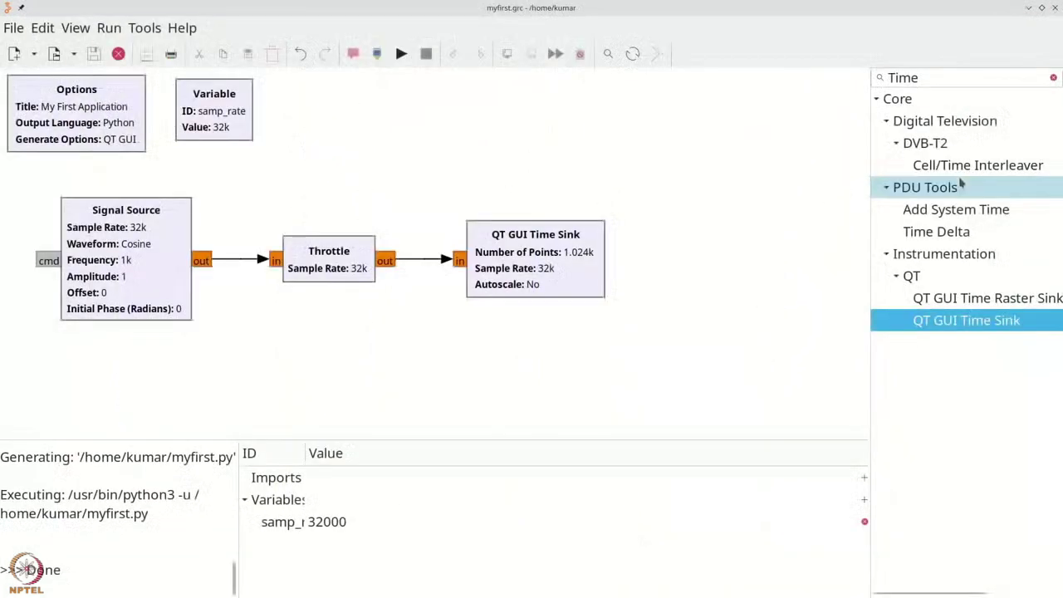